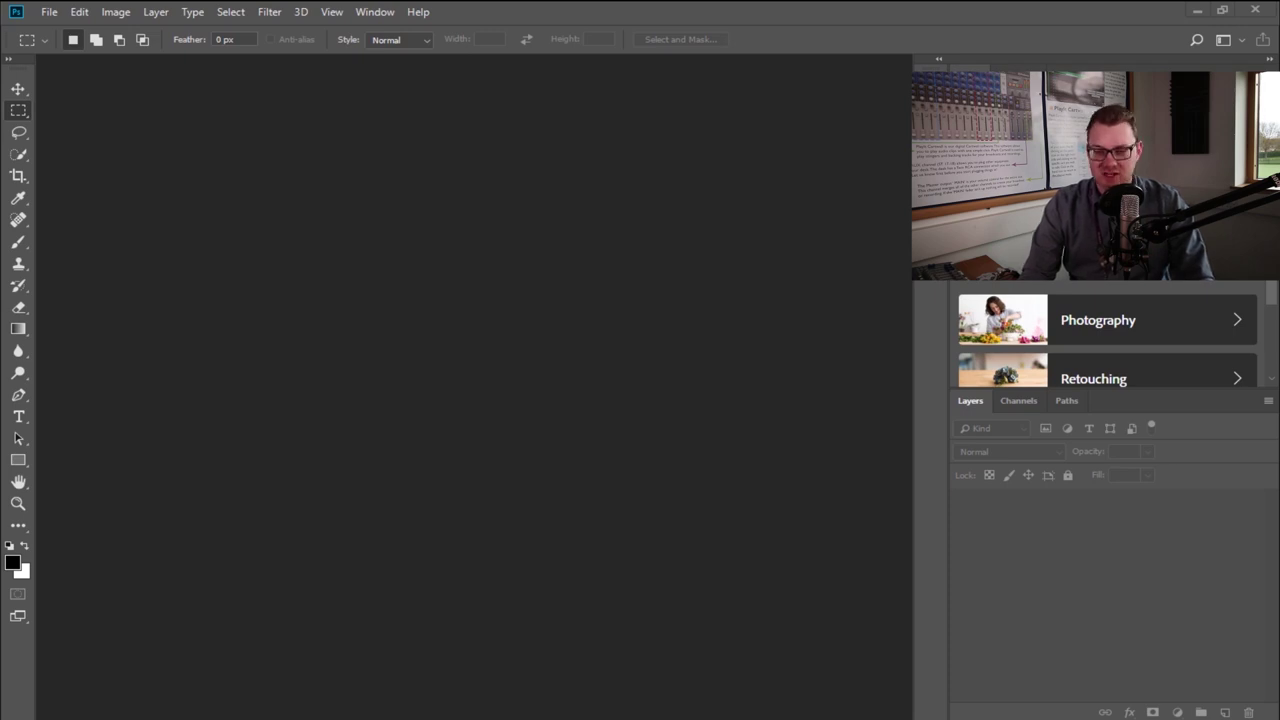
# - Drag Storyboard Example.jpg from File Explorer into Photoshop to open the twelve-panel storyboard sheet
pyautogui.moveTo(50, 340); pyautogui.dragTo(406, 386)
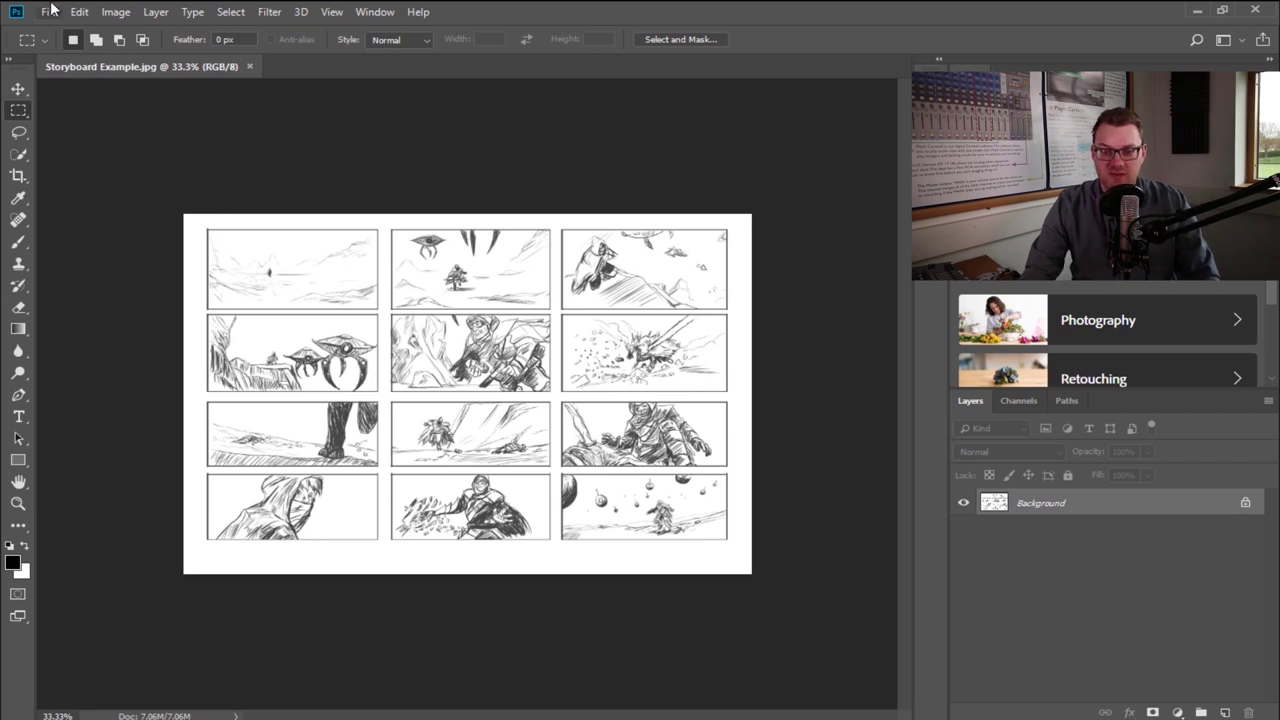
# - Set up a new HDV/HDTV 720p document (1280 x 720 px, 72 ppi) named Shot 1
pyautogui.click(49, 11)
pyautogui.click(59, 28)
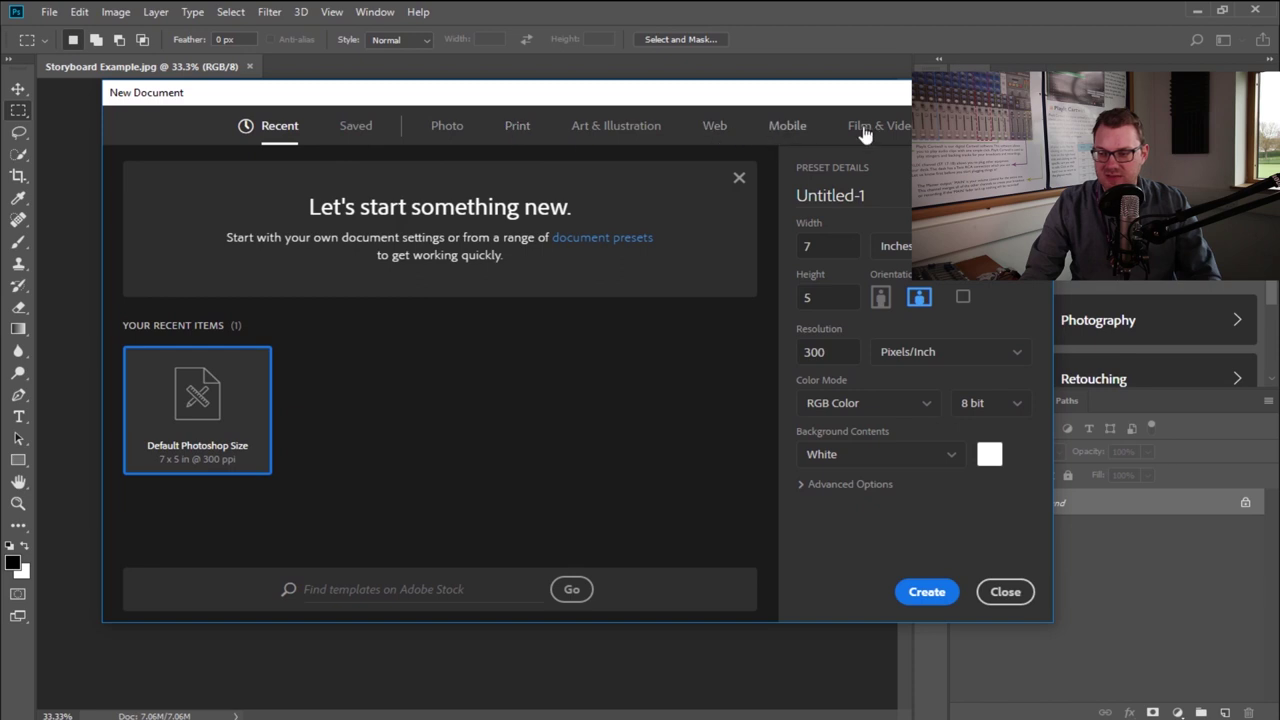
pyautogui.click(879, 128)
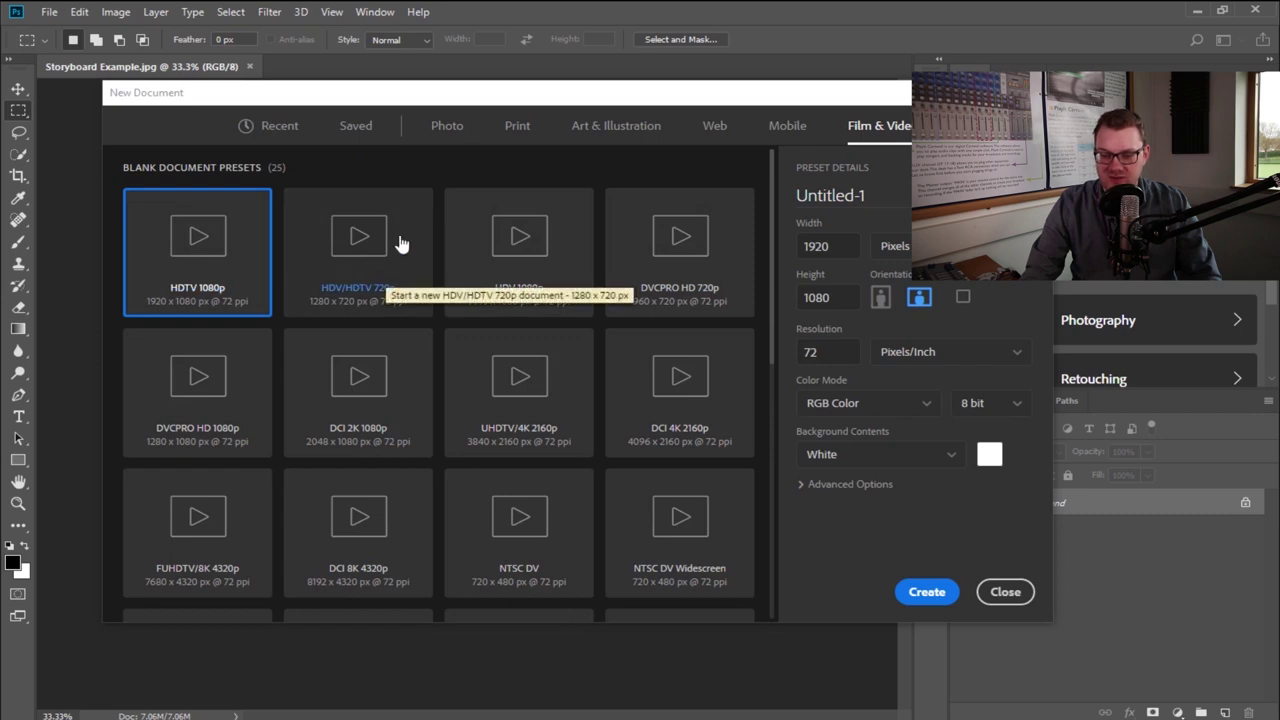
pyautogui.click(408, 304)
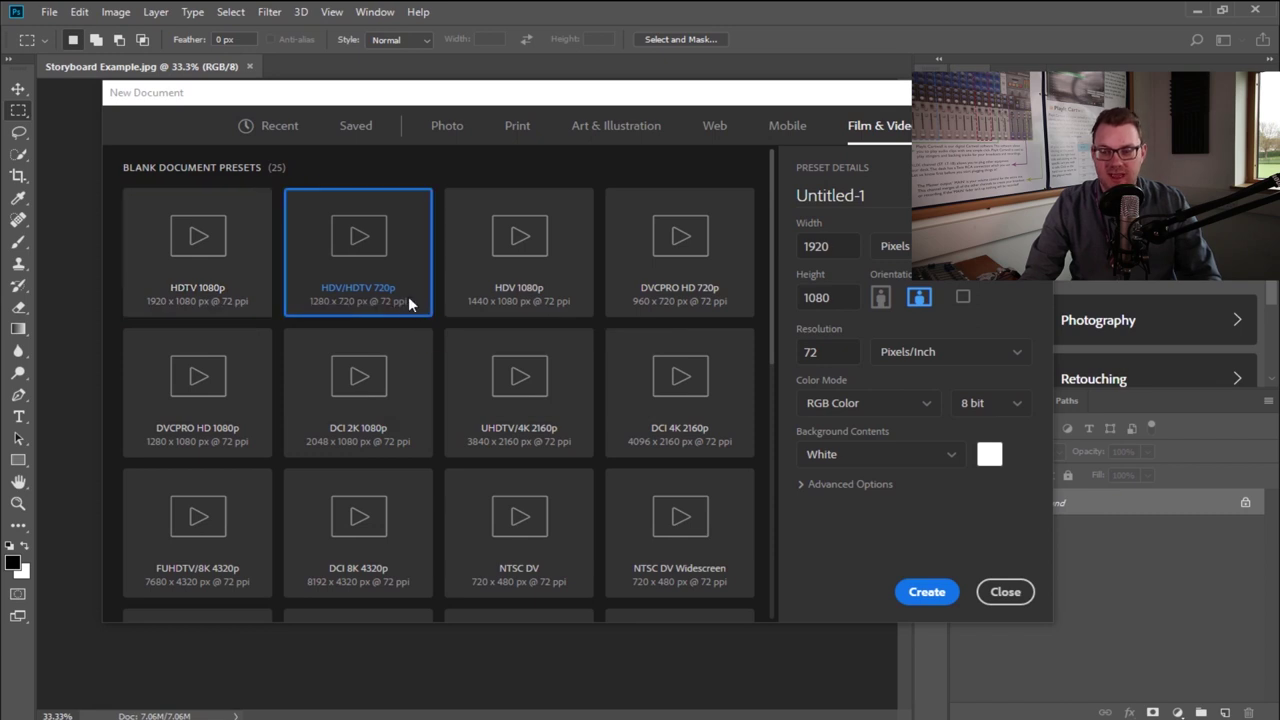
pyautogui.tripleClick(874, 195)
pyautogui.write('Frame 1')
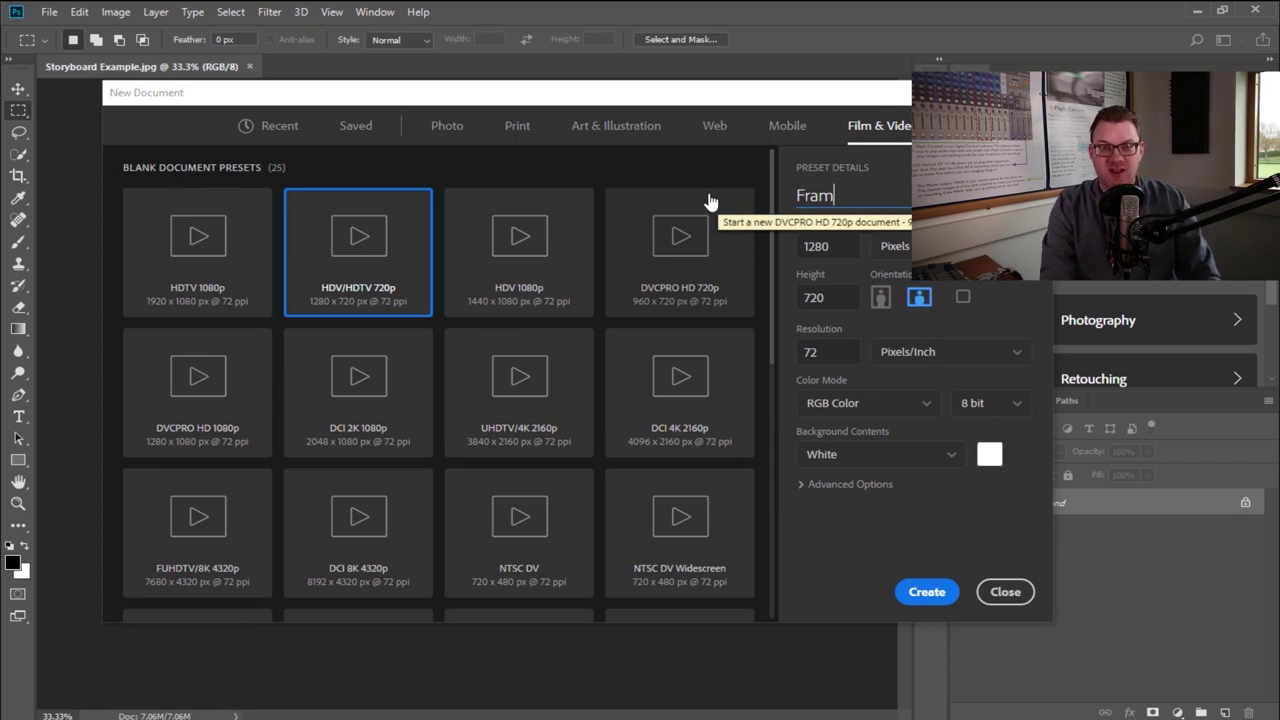
pyautogui.write('Shot 1')
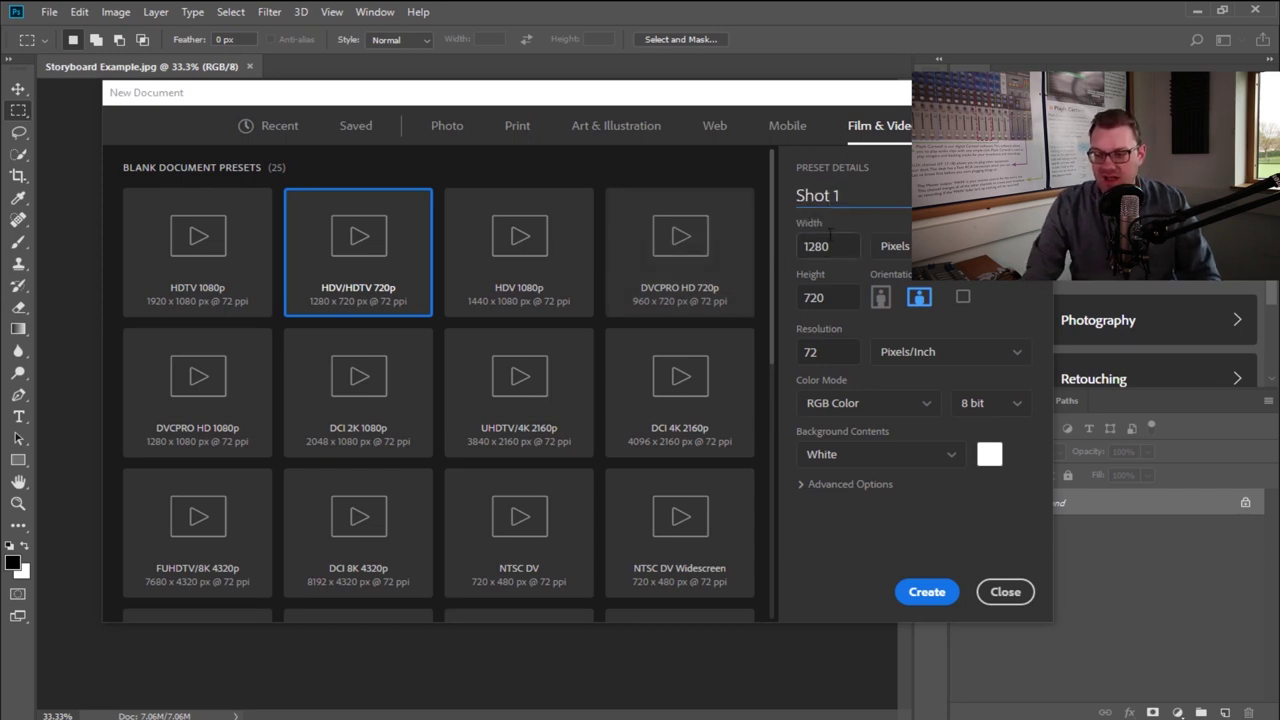
# - Create Shot 1 and paste the storyboard's top-left panel into it as Layer 1
pyautogui.click(925, 591)
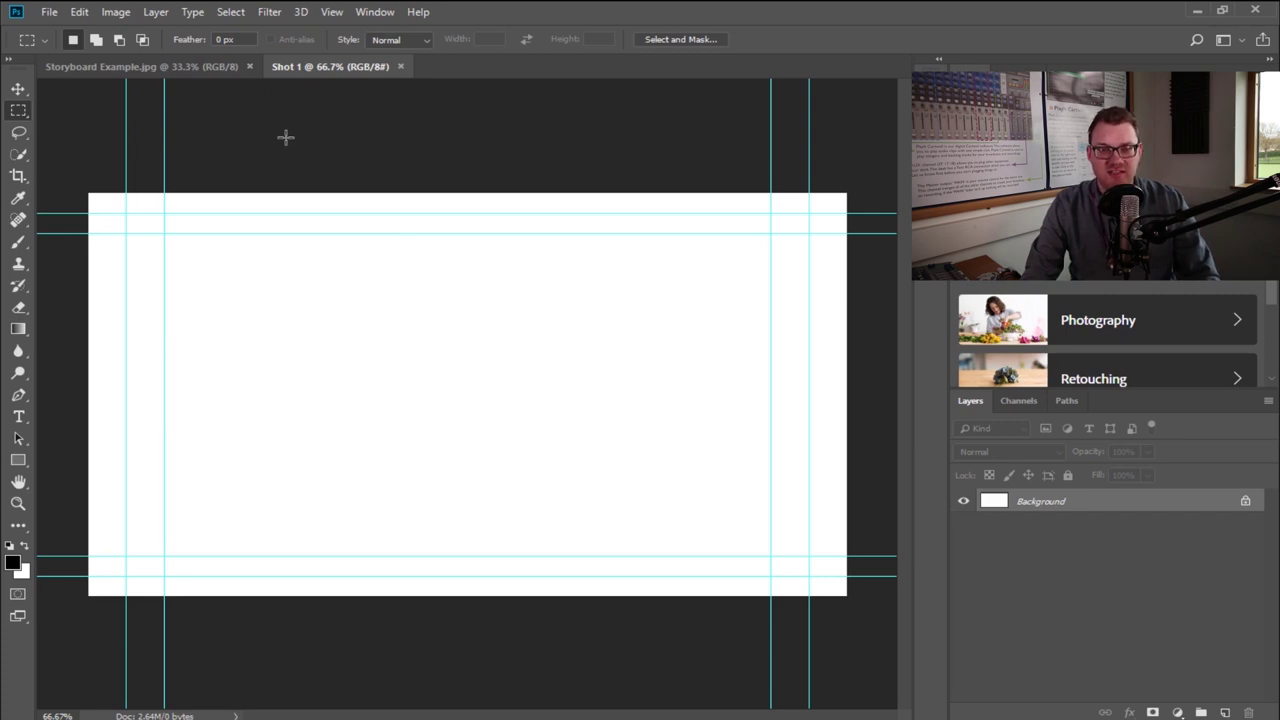
pyautogui.hotkey('ctrl', 'Tab')
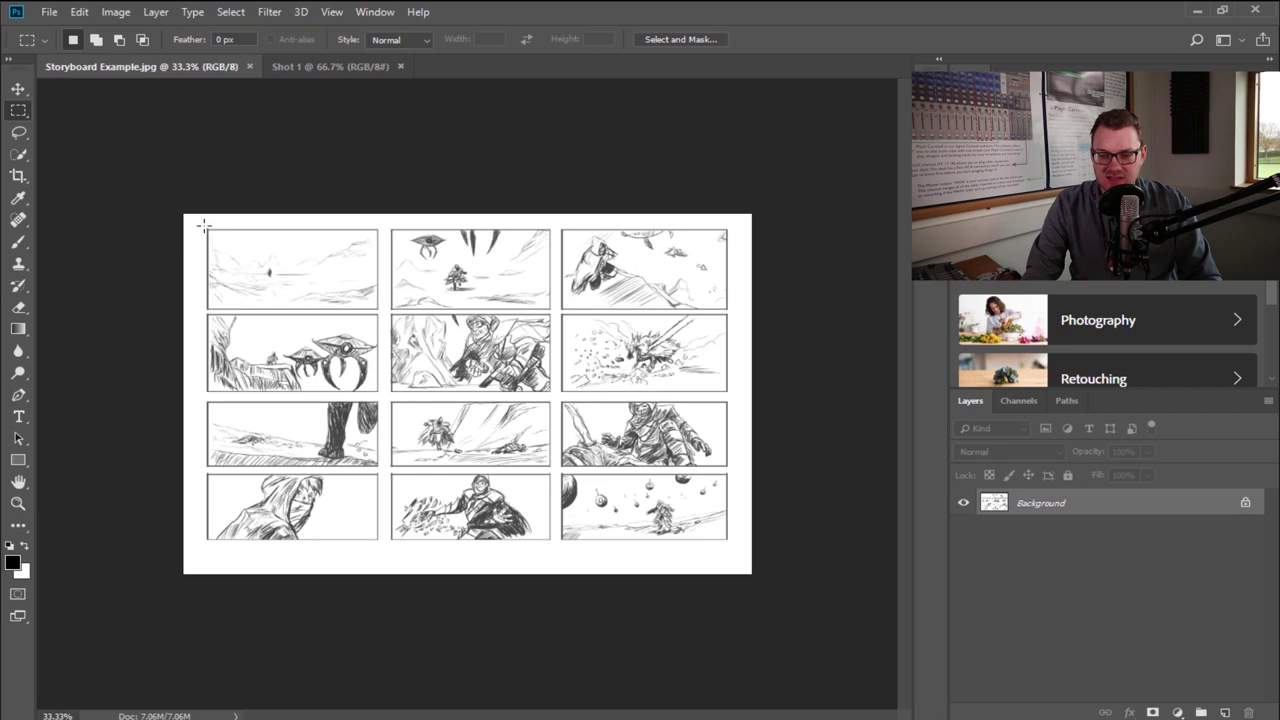
pyautogui.moveTo(205, 225); pyautogui.dragTo(379, 311)
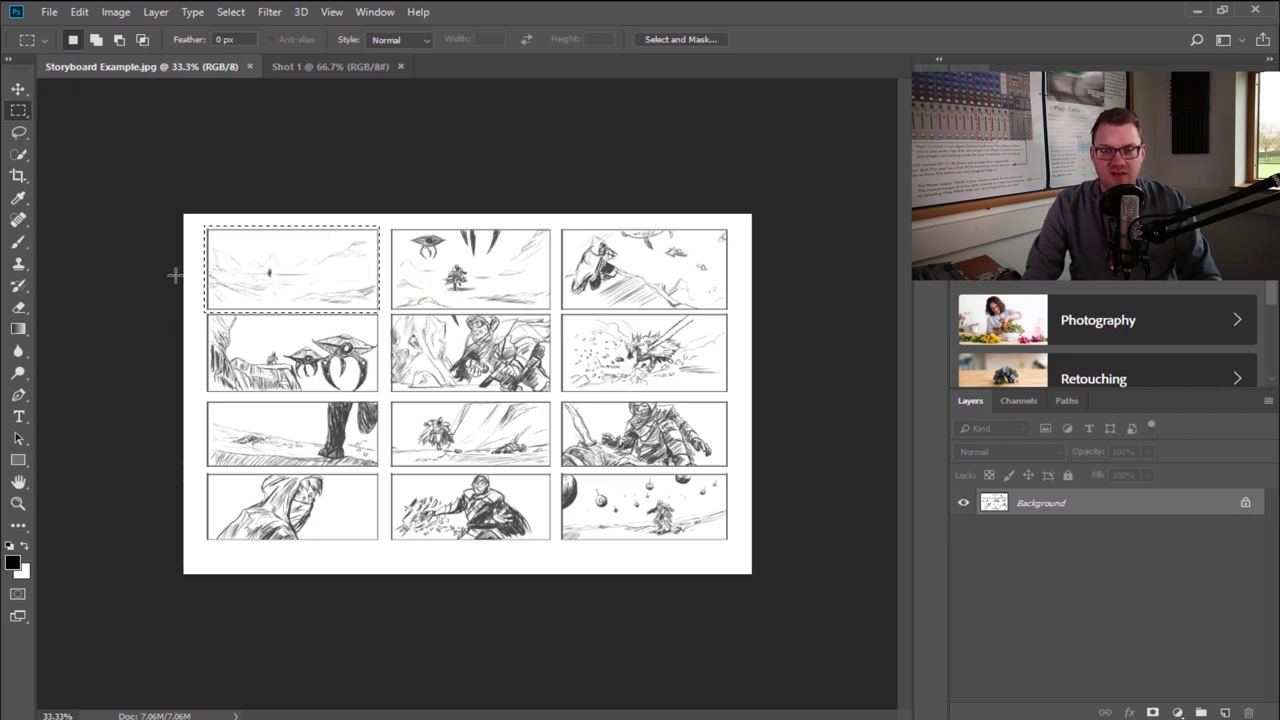
pyautogui.hotkey('ctrl', 'c')
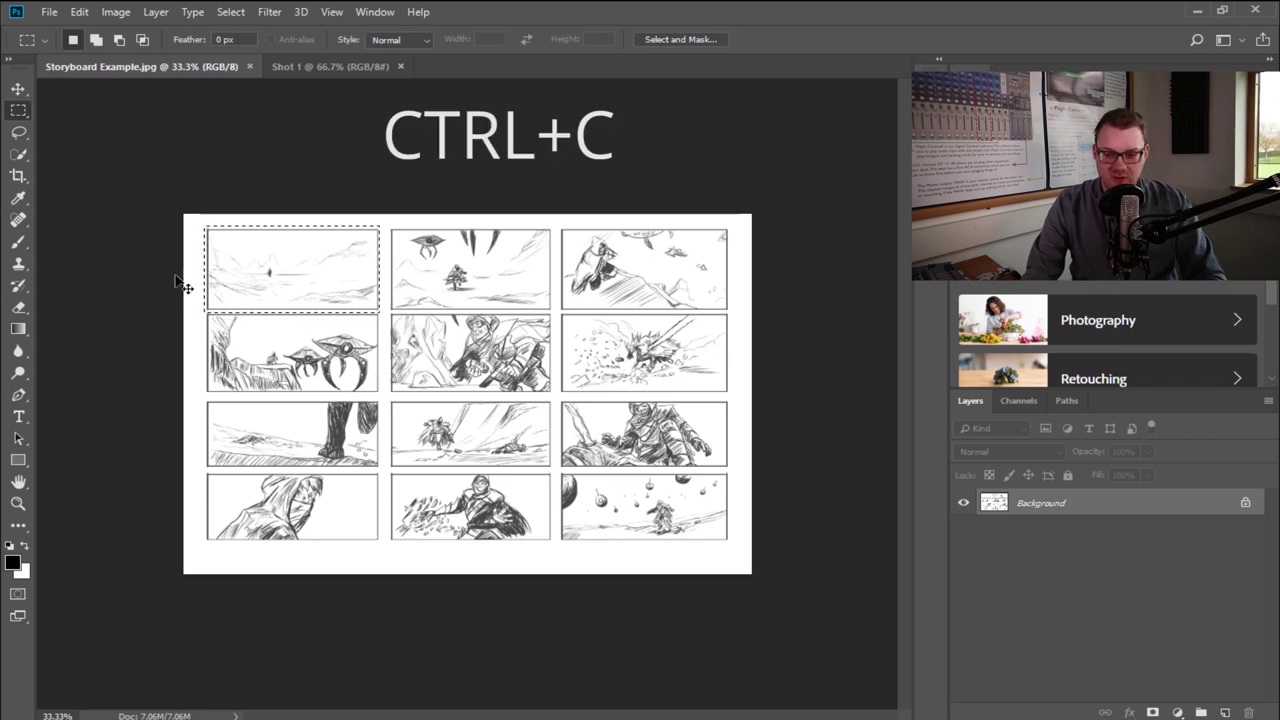
pyautogui.click(337, 66)
pyautogui.hotkey('ctrl', 'v')
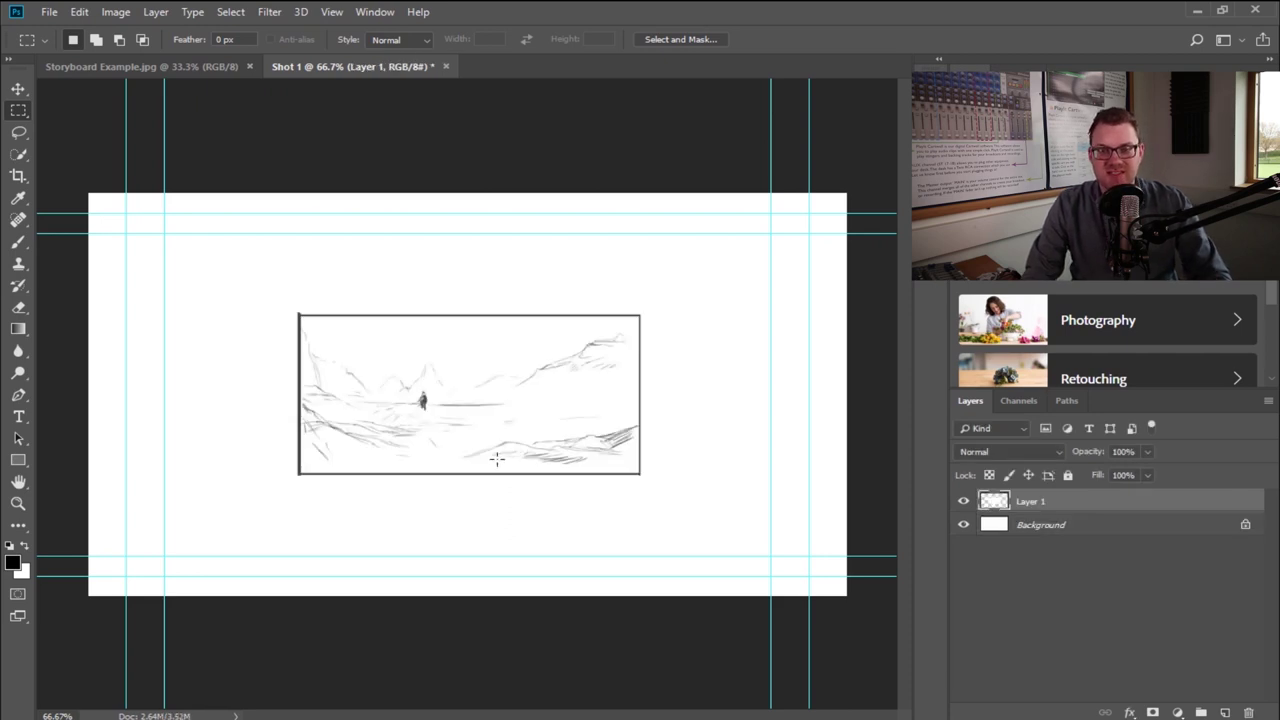
# - Scale the pasted landscape sketch up to about 219% so it fills the Shot 1 frame
pyautogui.click(17, 91)
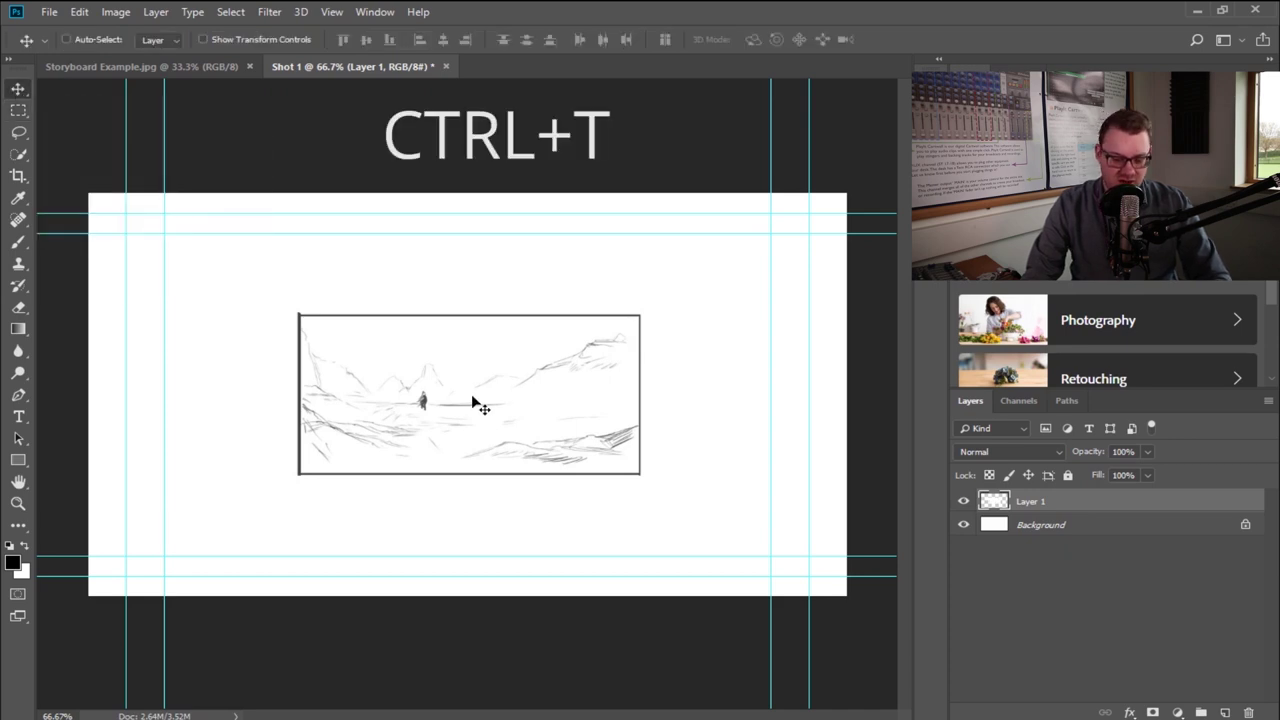
pyautogui.hotkey('ctrl', 't')
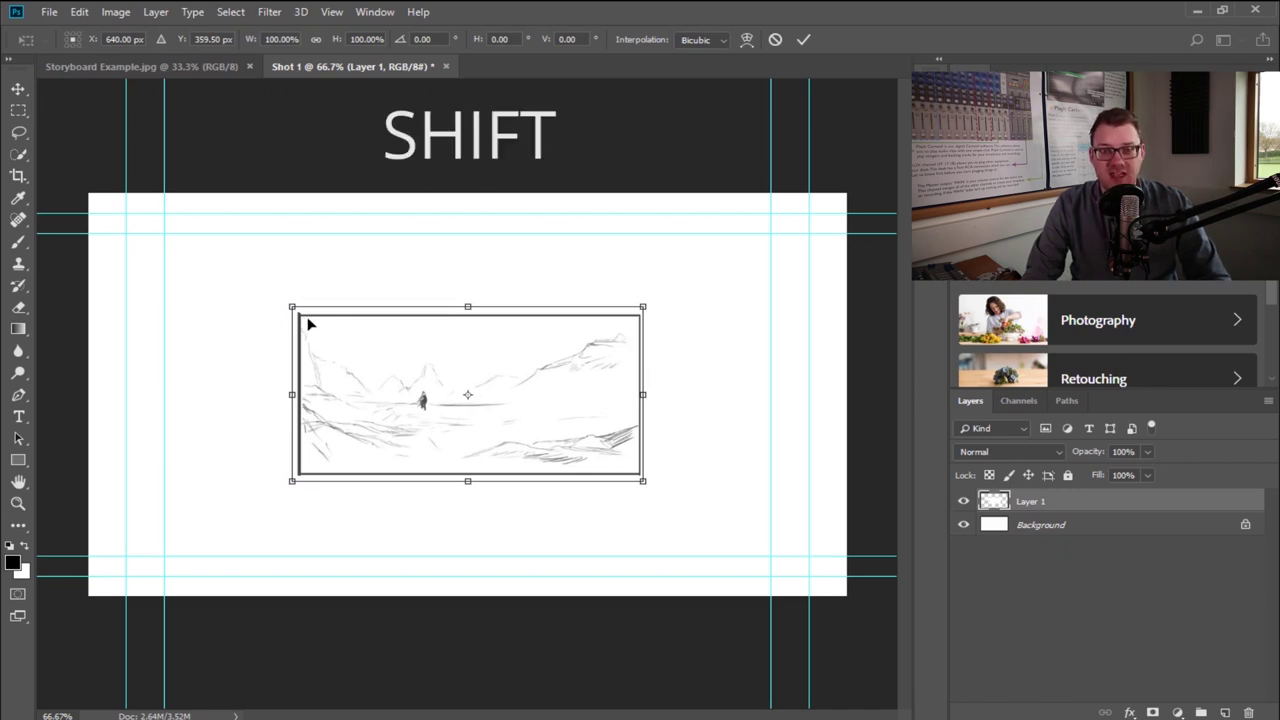
pyautogui.moveTo(293, 309); pyautogui.dragTo(95, 183)
pyautogui.moveTo(643, 482)
pyautogui.mouseDown()
pyautogui.moveTo(754, 550)
pyautogui.moveTo(831, 571)
pyautogui.moveTo(836, 602)
pyautogui.mouseUp()
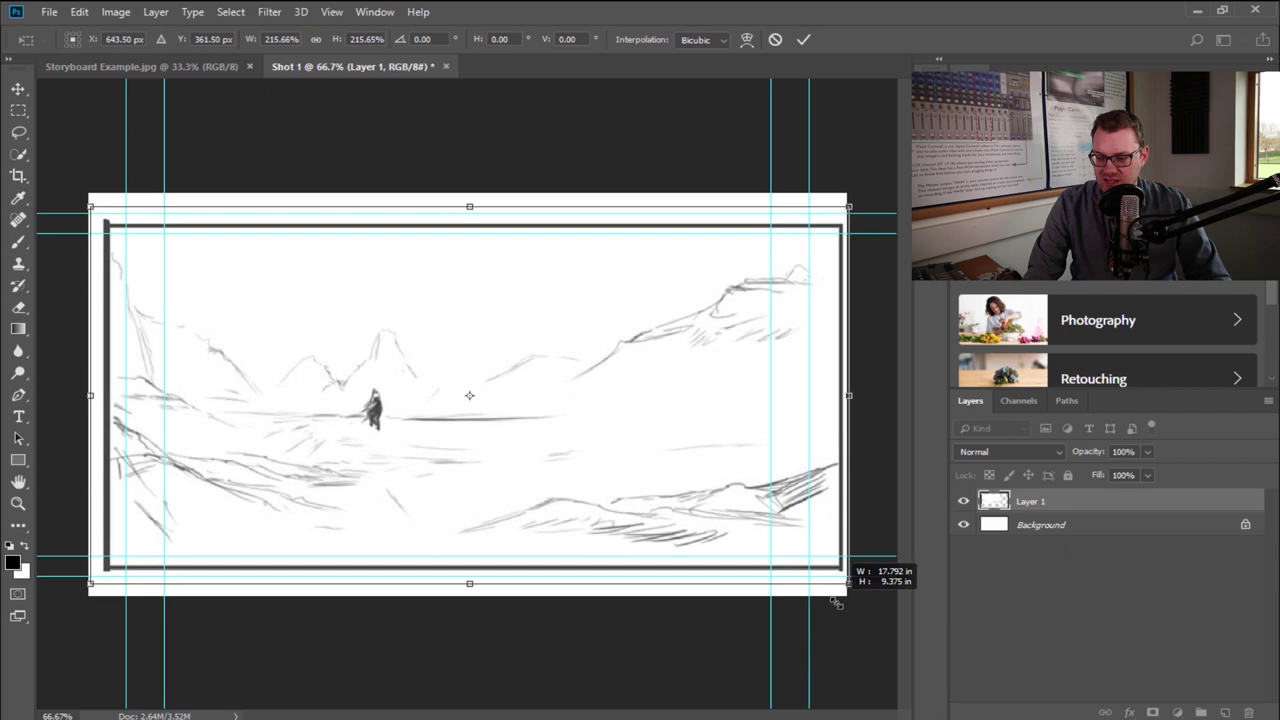
pyautogui.moveTo(836, 603); pyautogui.dragTo(837, 603)
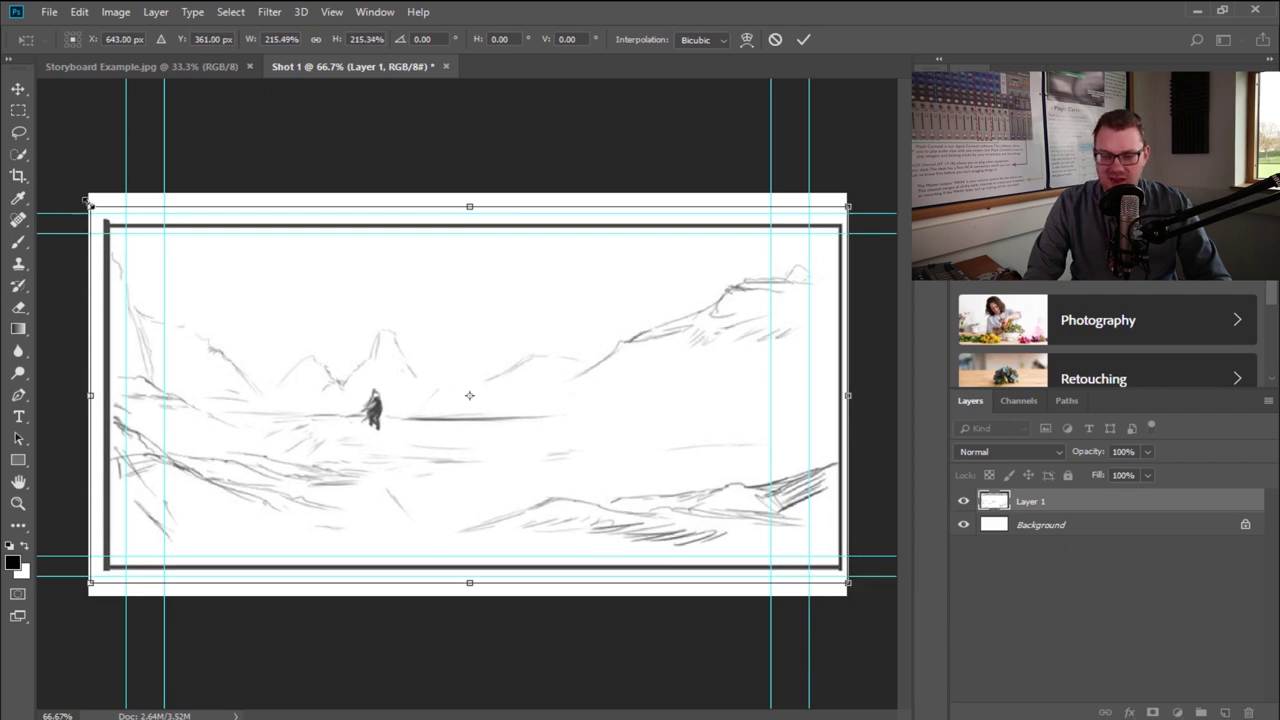
pyautogui.moveTo(85, 200); pyautogui.dragTo(77, 197)
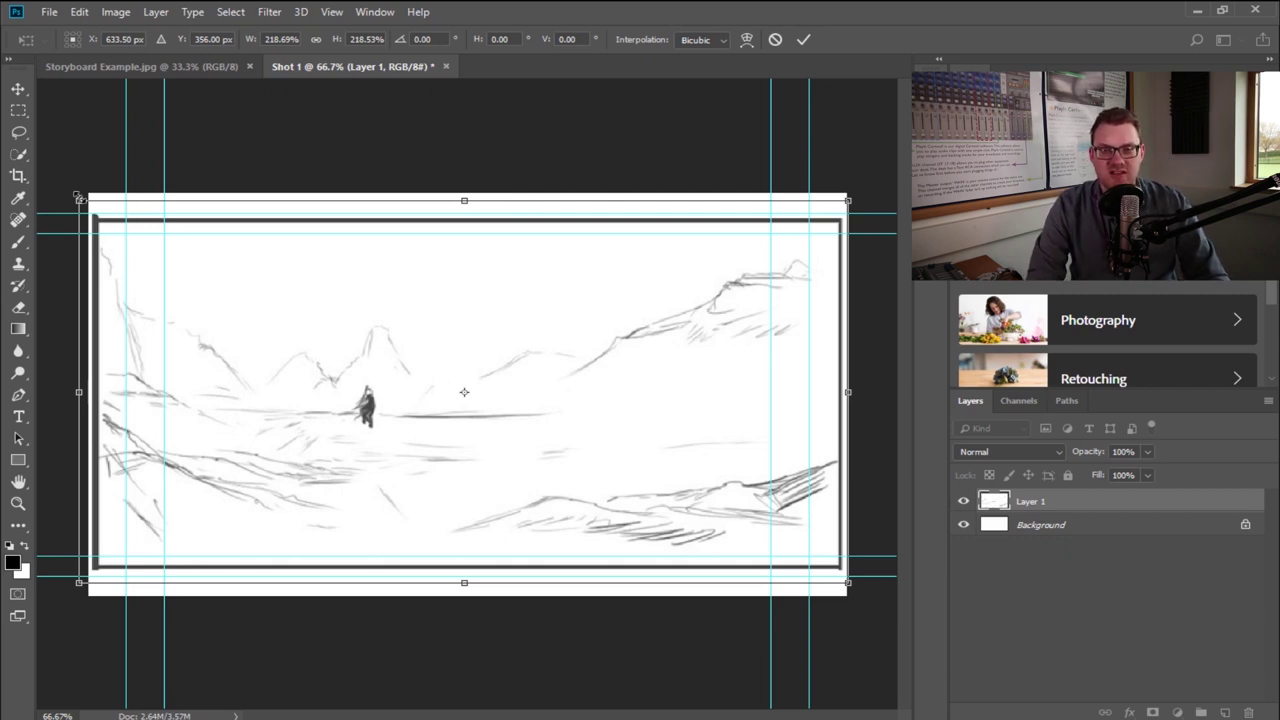
pyautogui.press('Return')
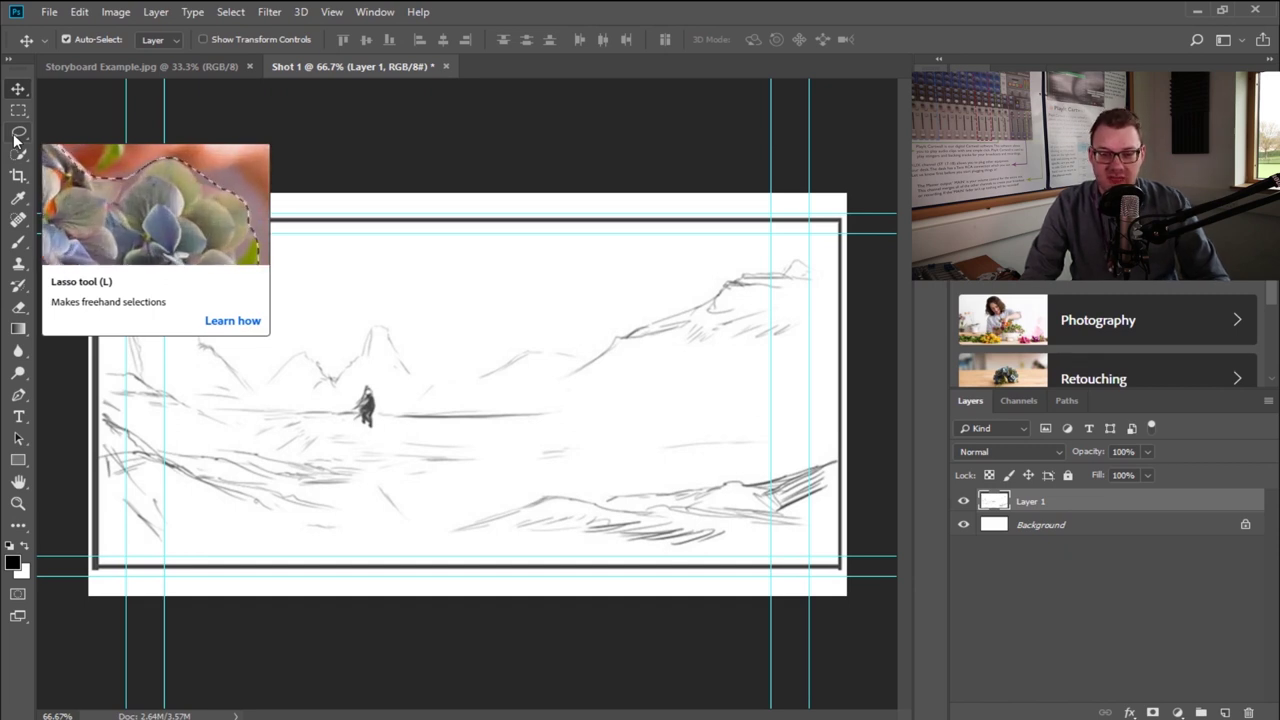
# - Select the dark figure with a 9 px Quick Selection brush, subtracting the ground below it
pyautogui.click(18, 156)
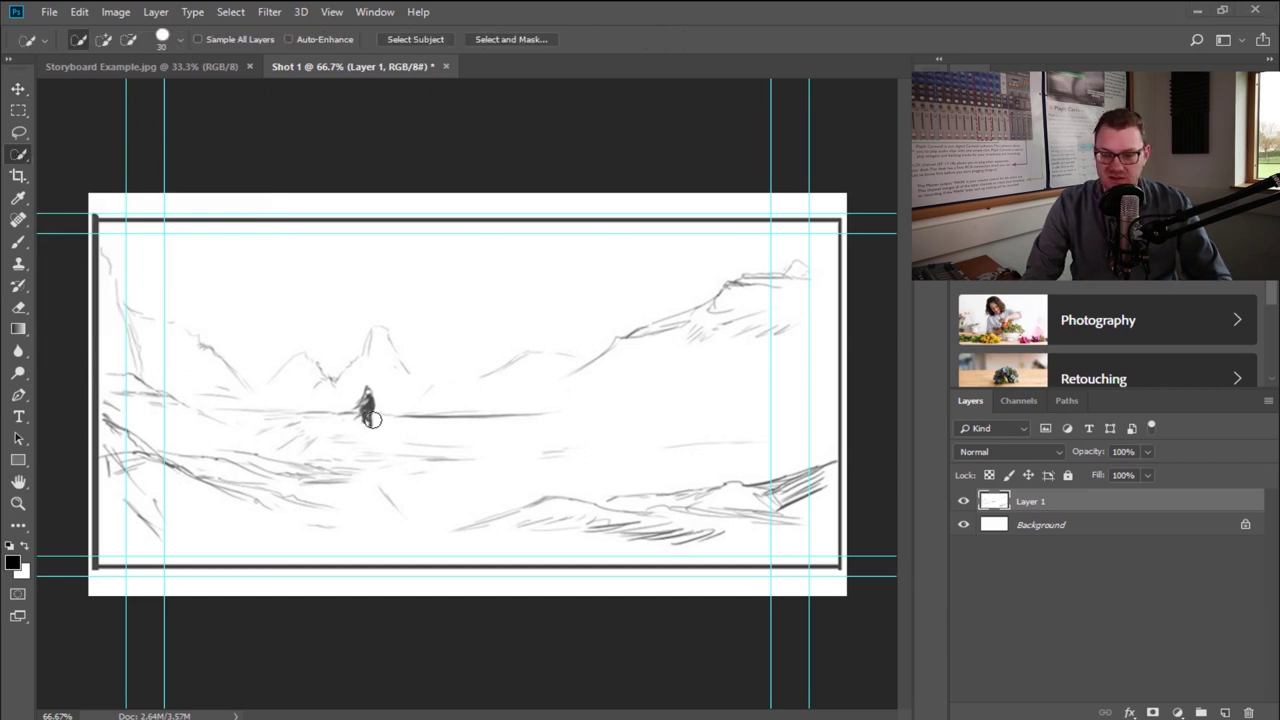
pyautogui.scroll(10, 370, 418)
pyautogui.click(180, 40)
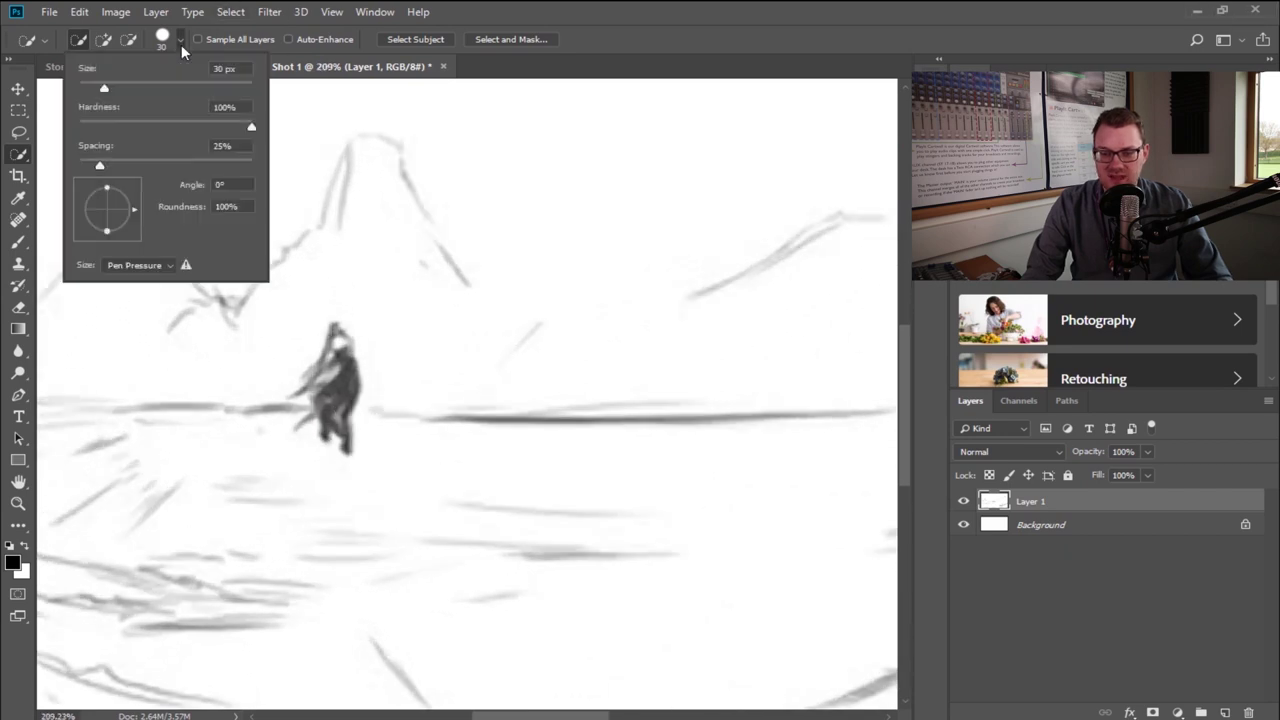
pyautogui.moveTo(103, 90); pyautogui.dragTo(86, 90)
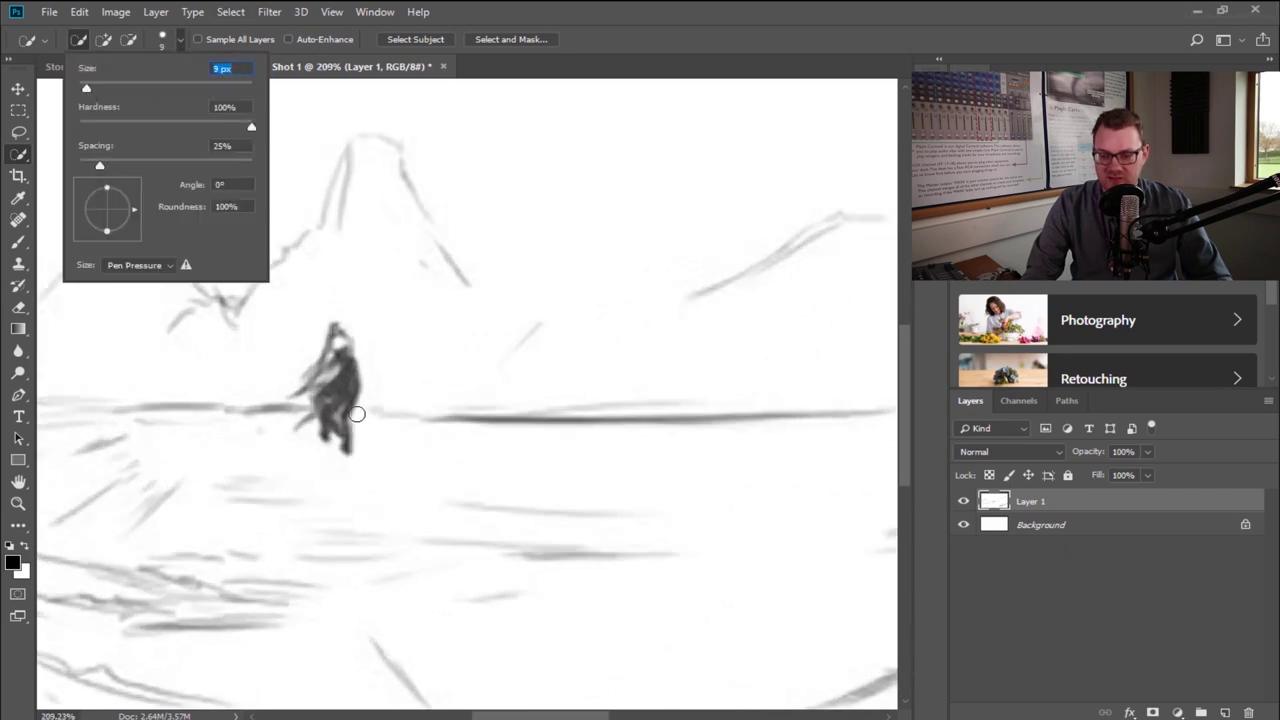
pyautogui.click(344, 446)
pyautogui.moveTo(344, 446)
pyautogui.mouseDown()
pyautogui.moveTo(334, 345)
pyautogui.moveTo(306, 402)
pyautogui.moveTo(312, 420)
pyautogui.moveTo(286, 436)
pyautogui.moveTo(356, 446)
pyautogui.mouseUp()
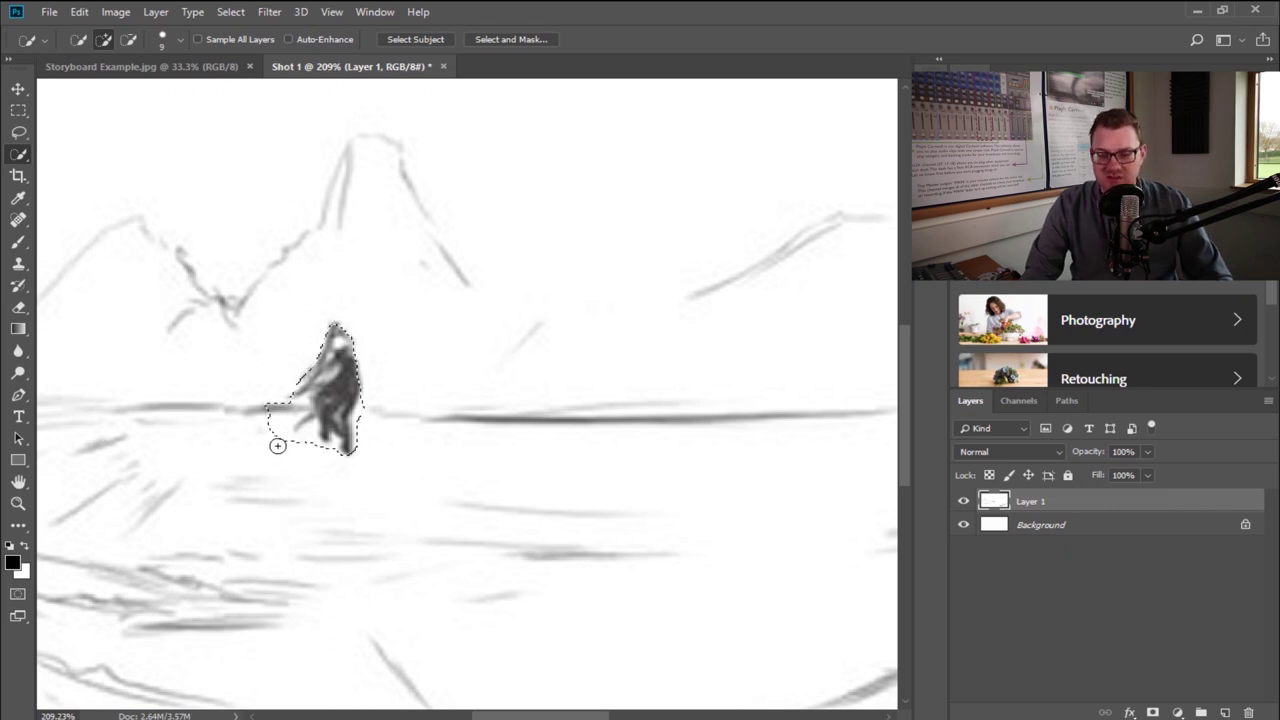
pyautogui.moveTo(271, 437)
pyautogui.keyDown('alt'); pyautogui.mouseDown()
pyautogui.moveTo(286, 409)
pyautogui.moveTo(273, 442)
pyautogui.moveTo(294, 449)
pyautogui.moveTo(309, 434)
pyautogui.moveTo(297, 446)
pyautogui.moveTo(316, 459)
pyautogui.mouseUp(); pyautogui.keyUp('alt')
# - With a smaller brush, add the figure's lower-left arm and left shoulder to the selection
pyautogui.scroll(6, 310, 430)
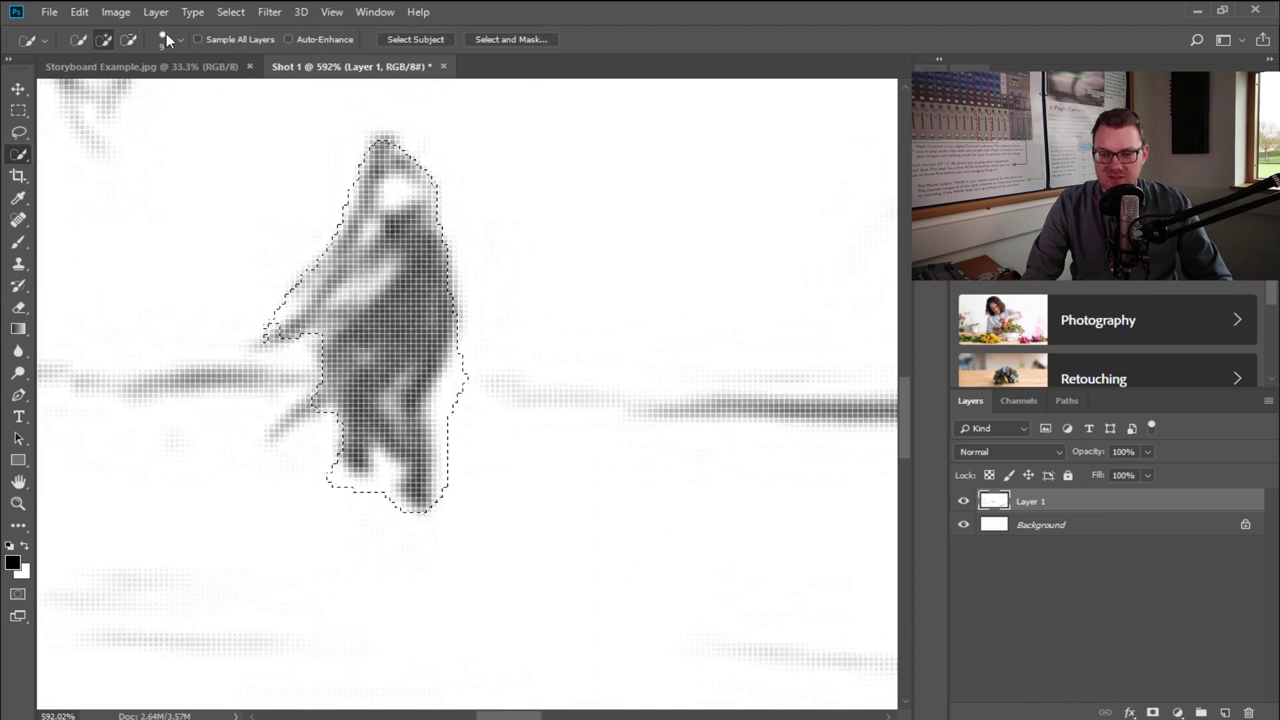
pyautogui.click(180, 40)
pyautogui.moveTo(89, 90); pyautogui.dragTo(84, 92)
pyautogui.moveTo(318, 402); pyautogui.dragTo(283, 431)
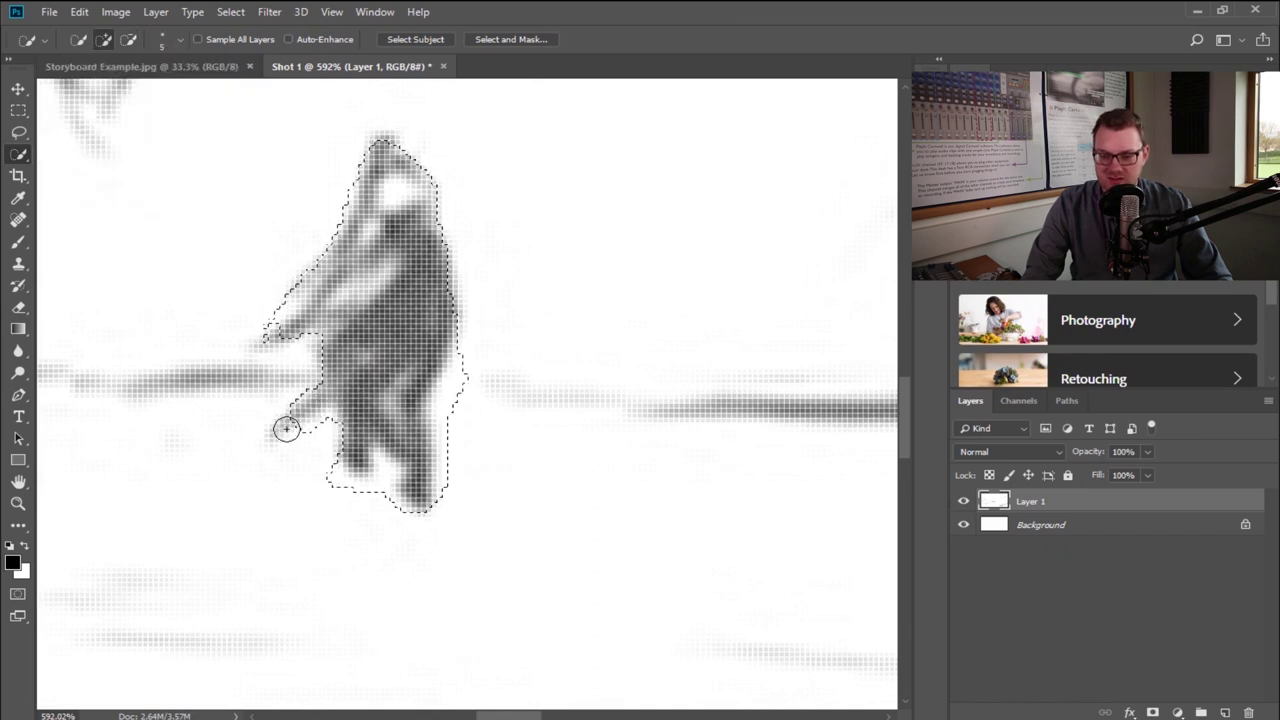
pyautogui.moveTo(271, 314)
pyautogui.mouseDown()
pyautogui.moveTo(257, 343)
pyautogui.moveTo(279, 333)
pyautogui.mouseUp()
pyautogui.scroll(-4, 485, 522)
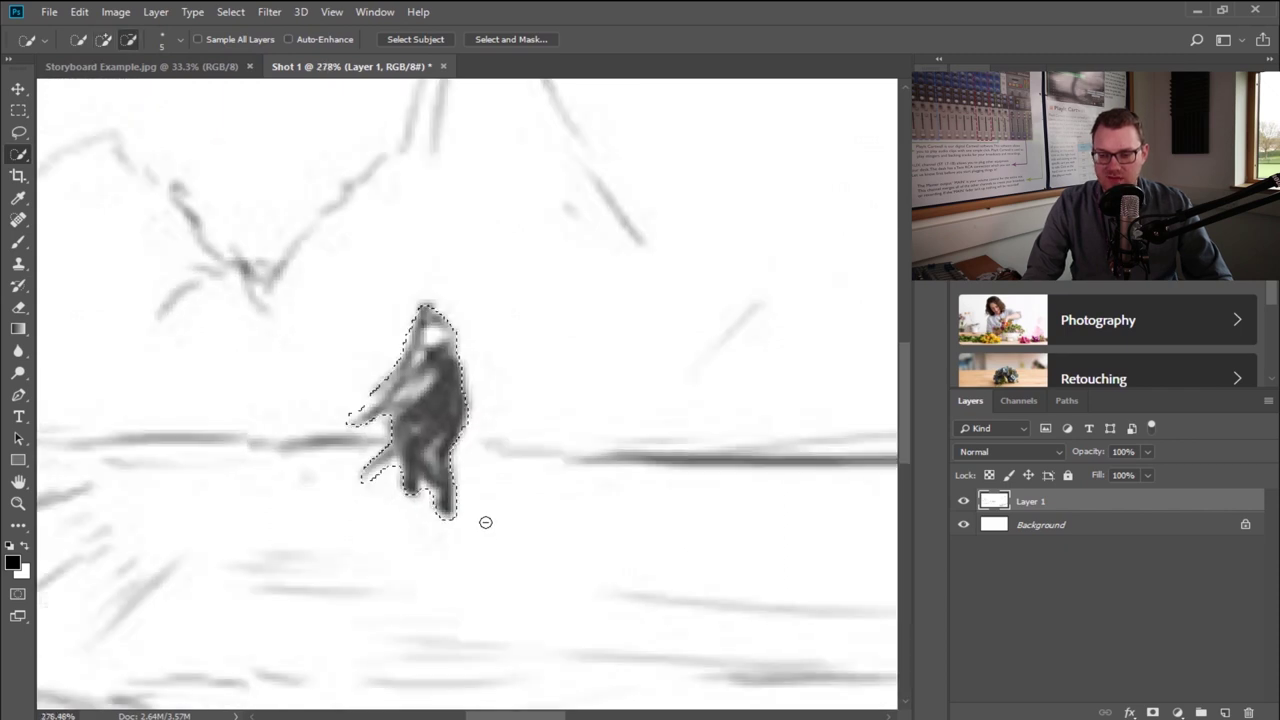
pyautogui.scroll(-4, 485, 522)
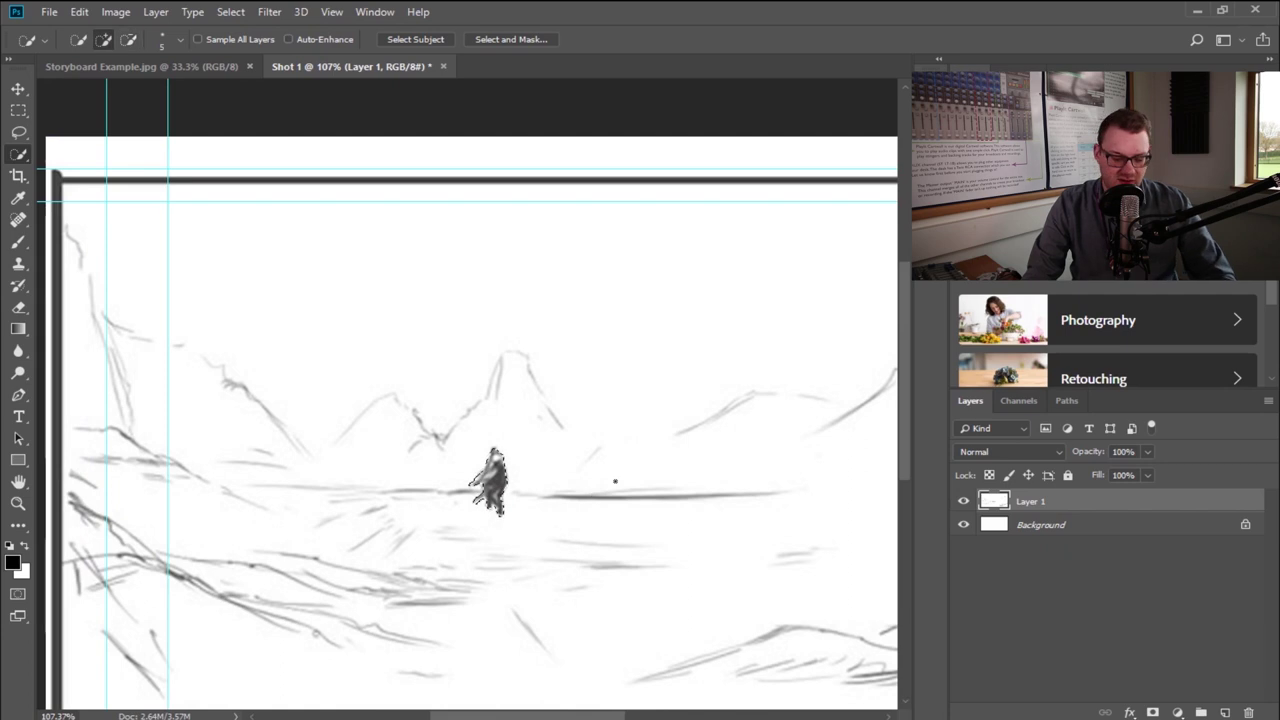
# - Cut the figure from Layer 1 and paint its leftover outline out in white
pyautogui.hotkey('ctrl', 'x')
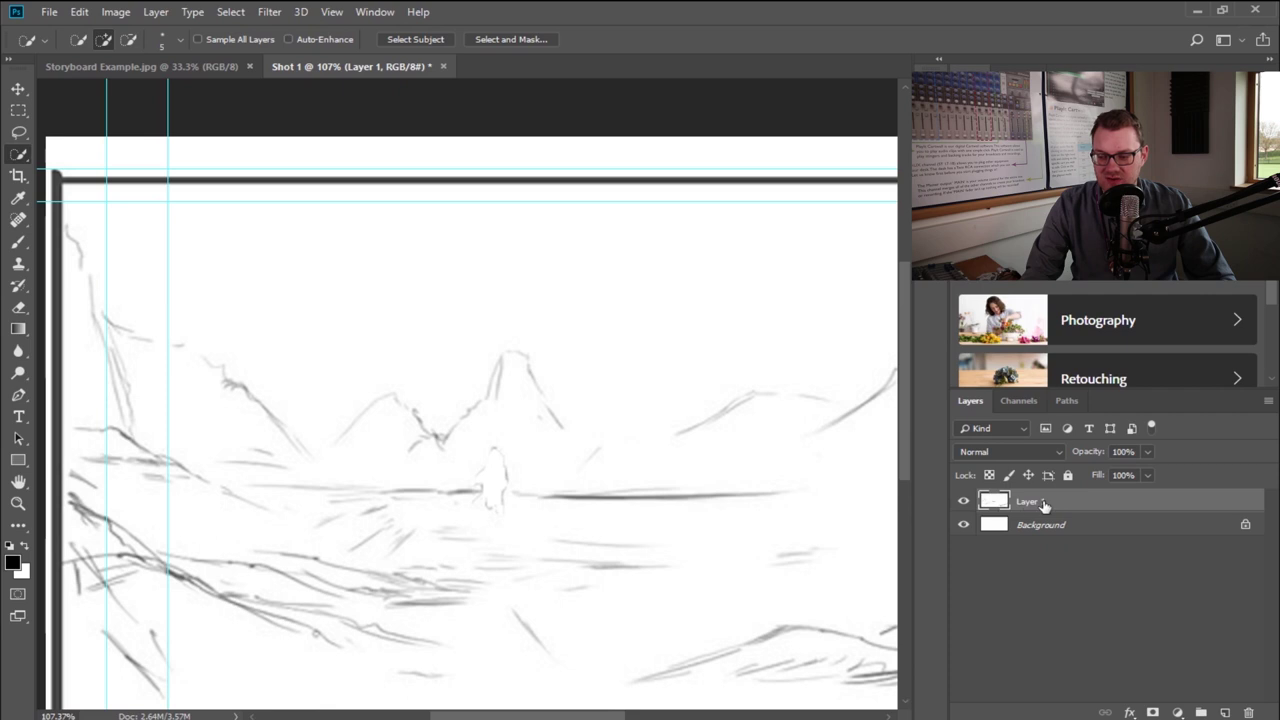
pyautogui.scroll(2, 506, 490)
pyautogui.scroll(-3, 506, 490)
pyautogui.scroll(6, 506, 490)
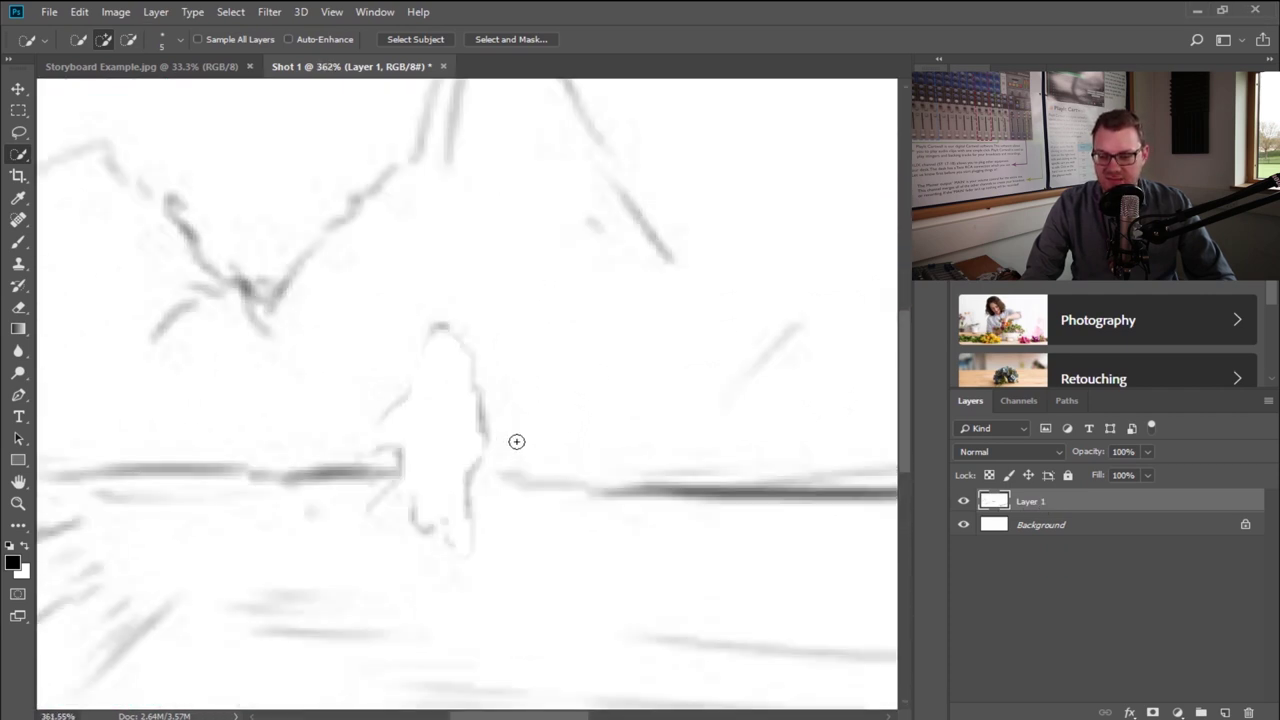
pyautogui.click(18, 241)
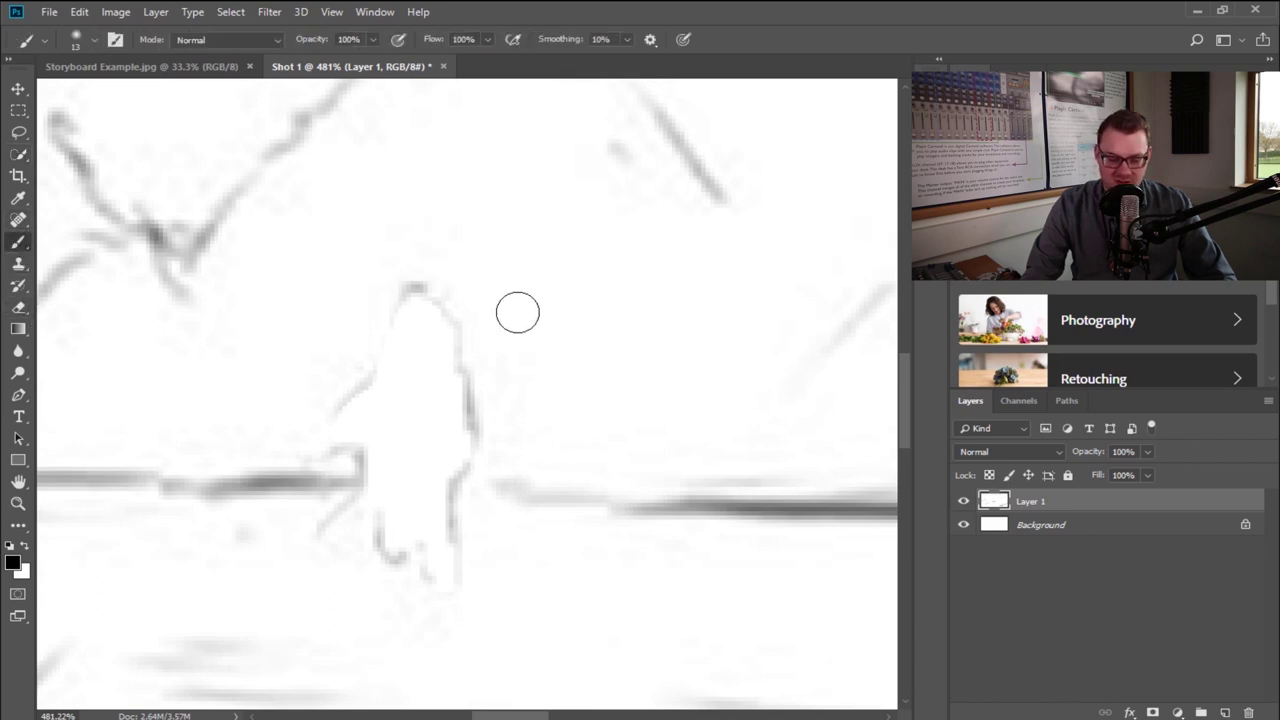
pyautogui.keyDown('alt'); pyautogui.click(541, 290); pyautogui.keyUp('alt')
pyautogui.moveTo(474, 326)
pyautogui.mouseDown()
pyautogui.moveTo(397, 280)
pyautogui.moveTo(387, 335)
pyautogui.moveTo(450, 335)
pyautogui.moveTo(472, 411)
pyautogui.moveTo(466, 392)
pyautogui.moveTo(448, 571)
pyautogui.moveTo(444, 536)
pyautogui.moveTo(391, 573)
pyautogui.moveTo(397, 502)
pyautogui.moveTo(340, 545)
pyautogui.moveTo(358, 514)
pyautogui.moveTo(321, 533)
pyautogui.moveTo(389, 475)
pyautogui.moveTo(321, 438)
pyautogui.moveTo(367, 379)
pyautogui.moveTo(320, 418)
pyautogui.moveTo(398, 341)
pyautogui.moveTo(366, 378)
pyautogui.mouseUp()
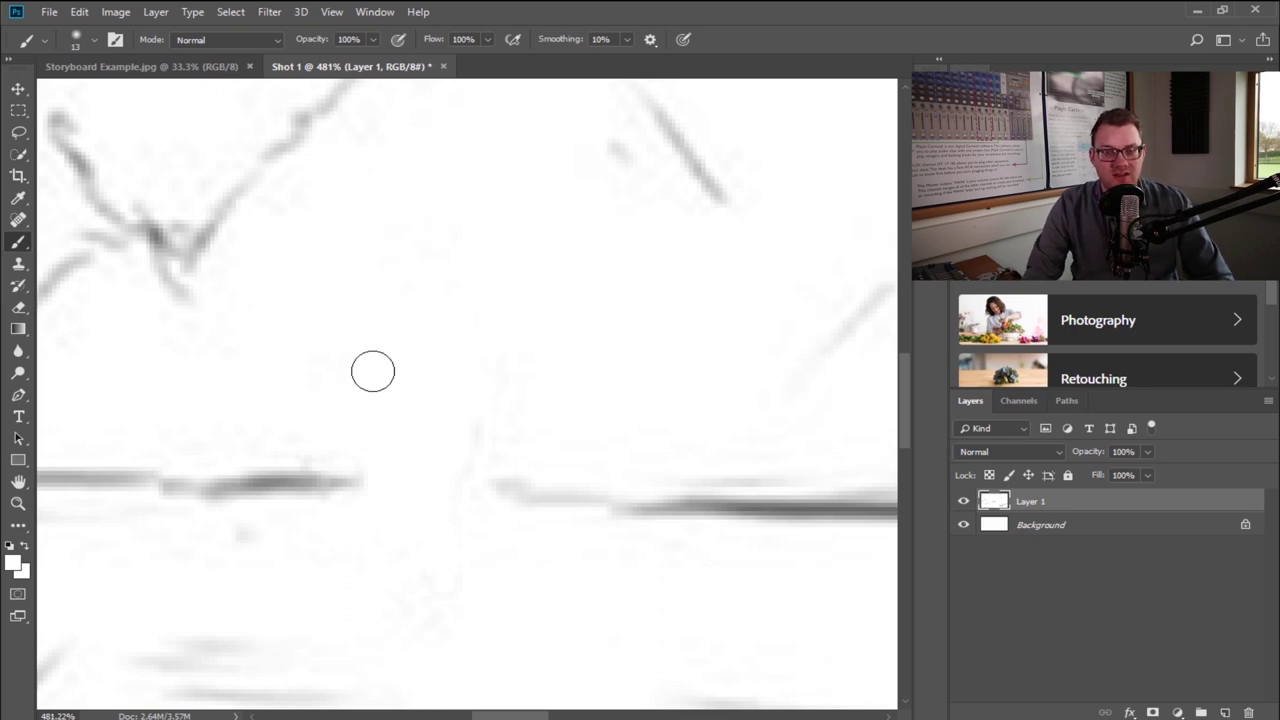
pyautogui.scroll(-10, 373, 372)
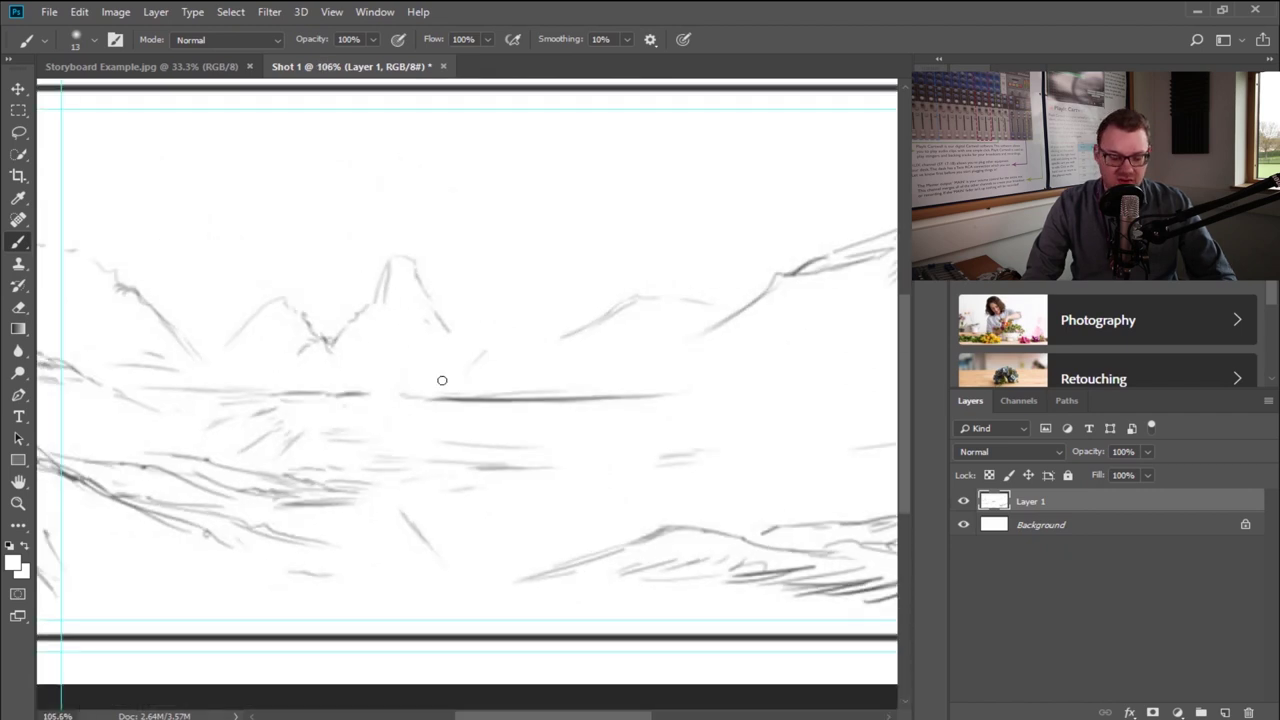
# - Paste the figure in place on a new Layer 2, then select the Background and Layer 1
pyautogui.hotkey('ctrl', 'shift', 'v')
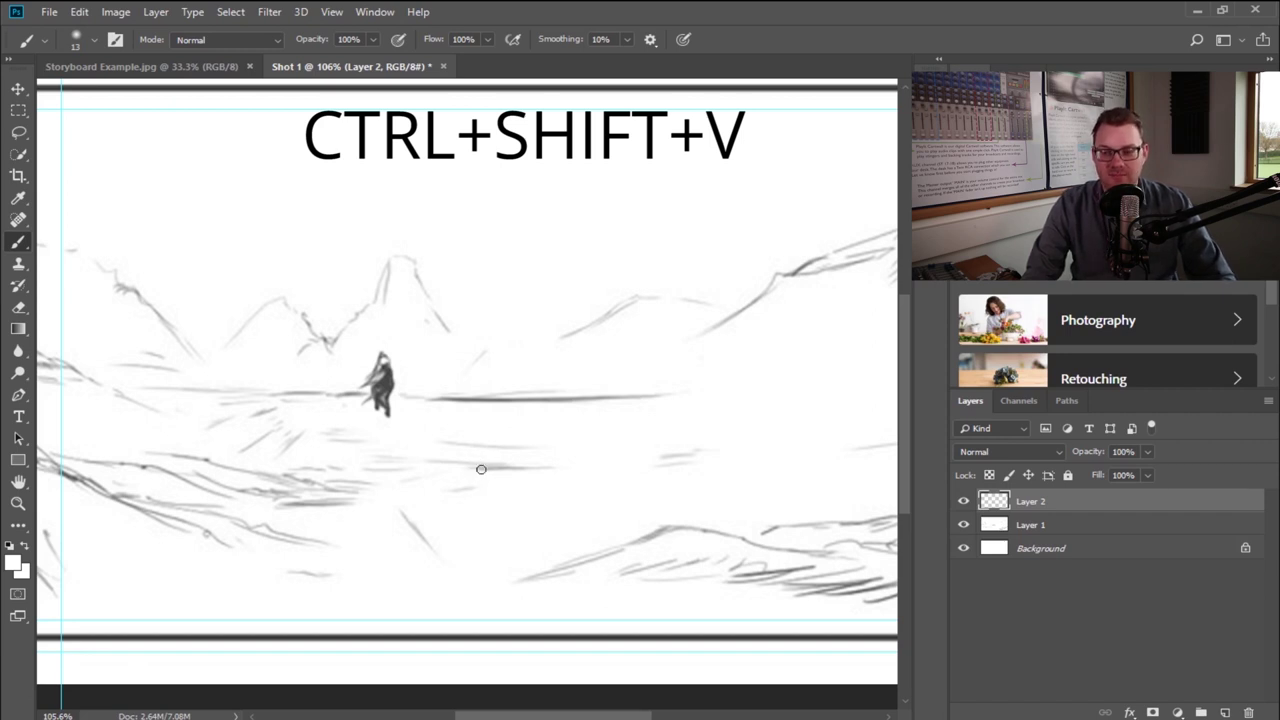
pyautogui.click(1045, 552)
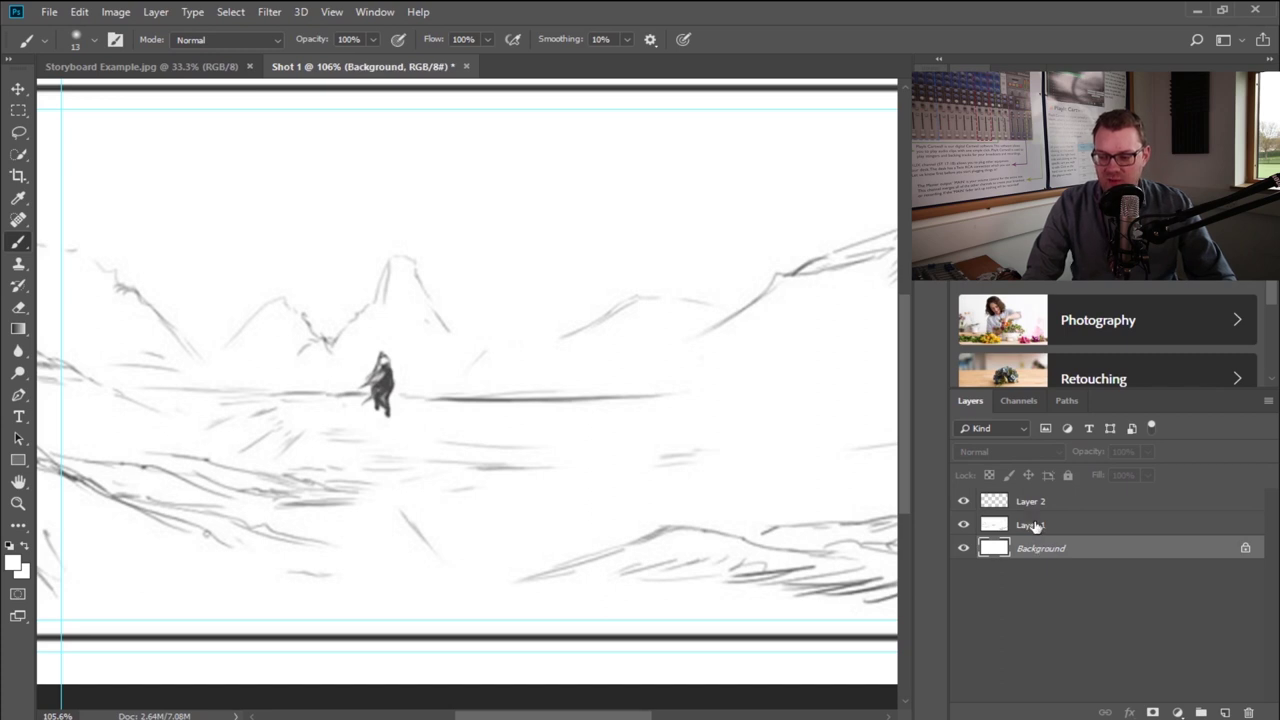
pyautogui.click(1035, 527)
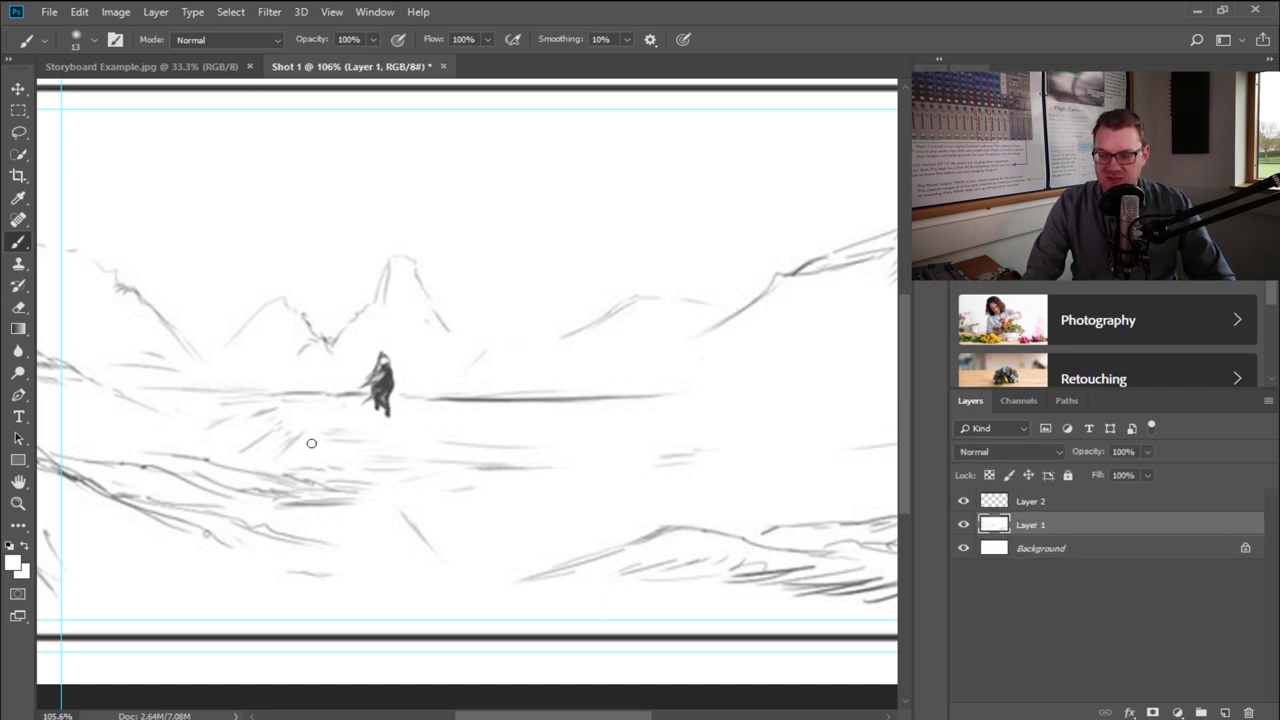
# - Rename Layer 1 to 'Scene background' and Layer 2 to 'person 1'
pyautogui.click(1057, 501)
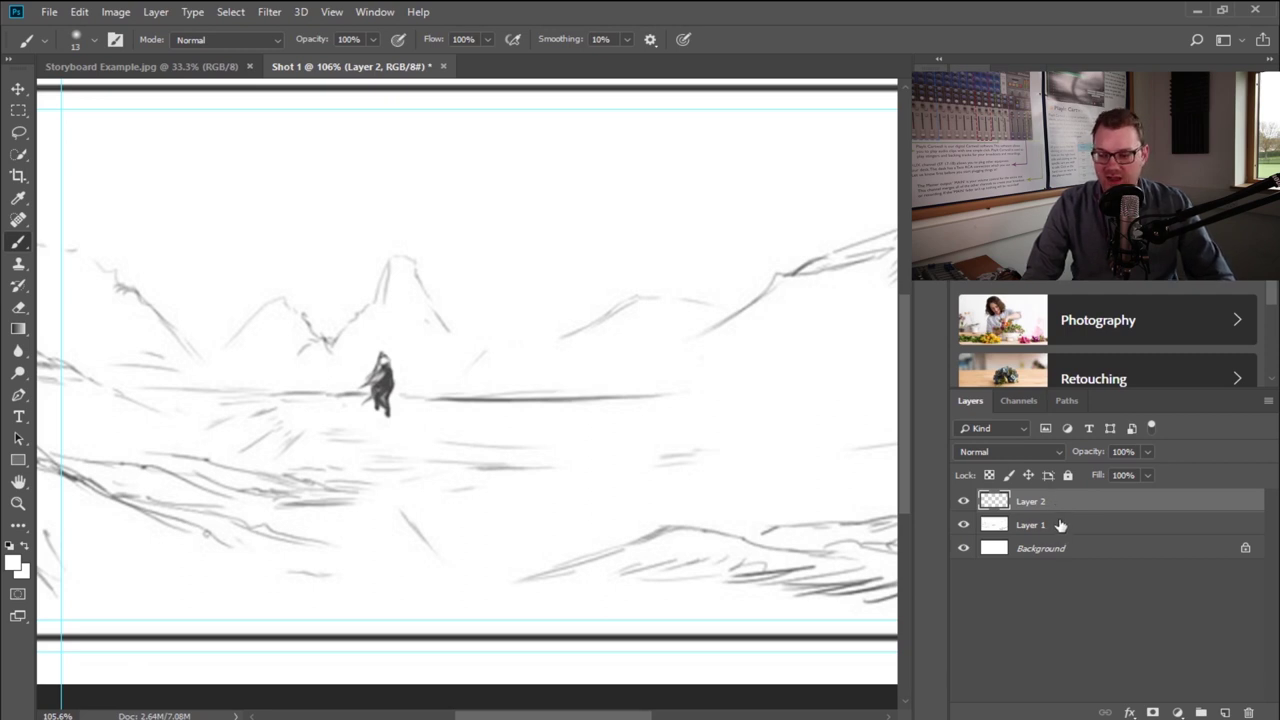
pyautogui.doubleClick(1048, 527)
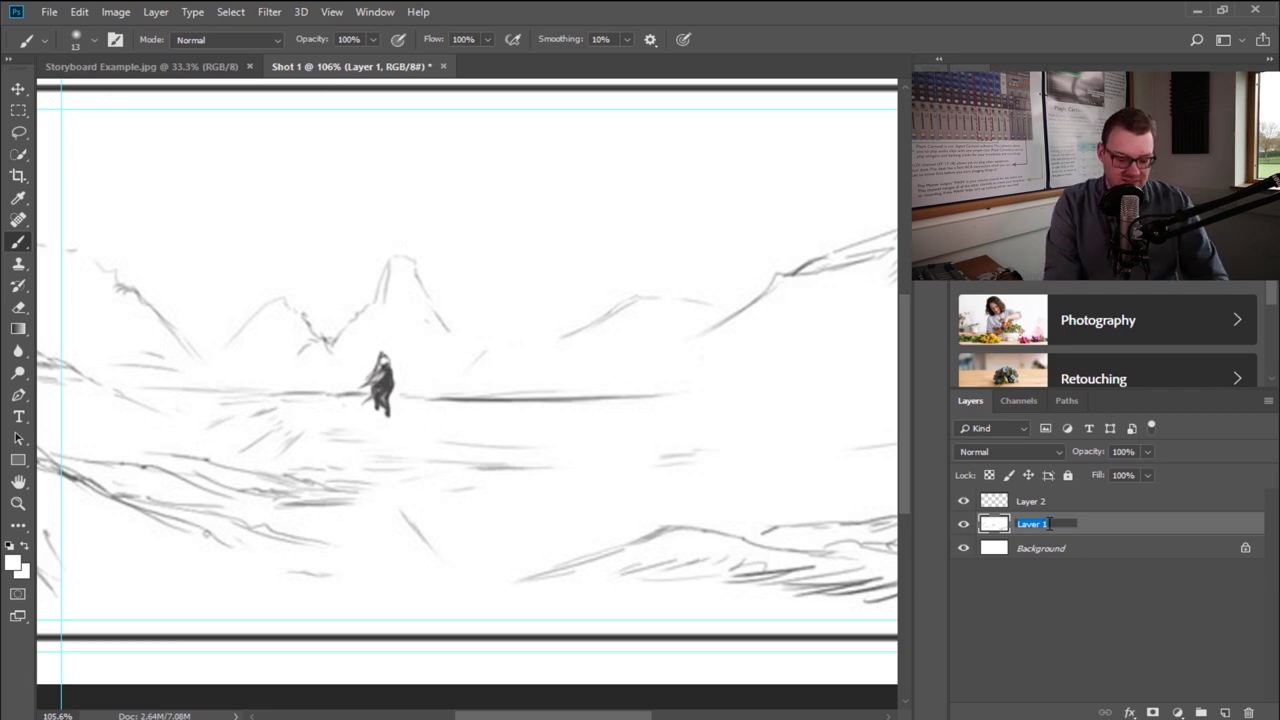
pyautogui.write('Scene background')
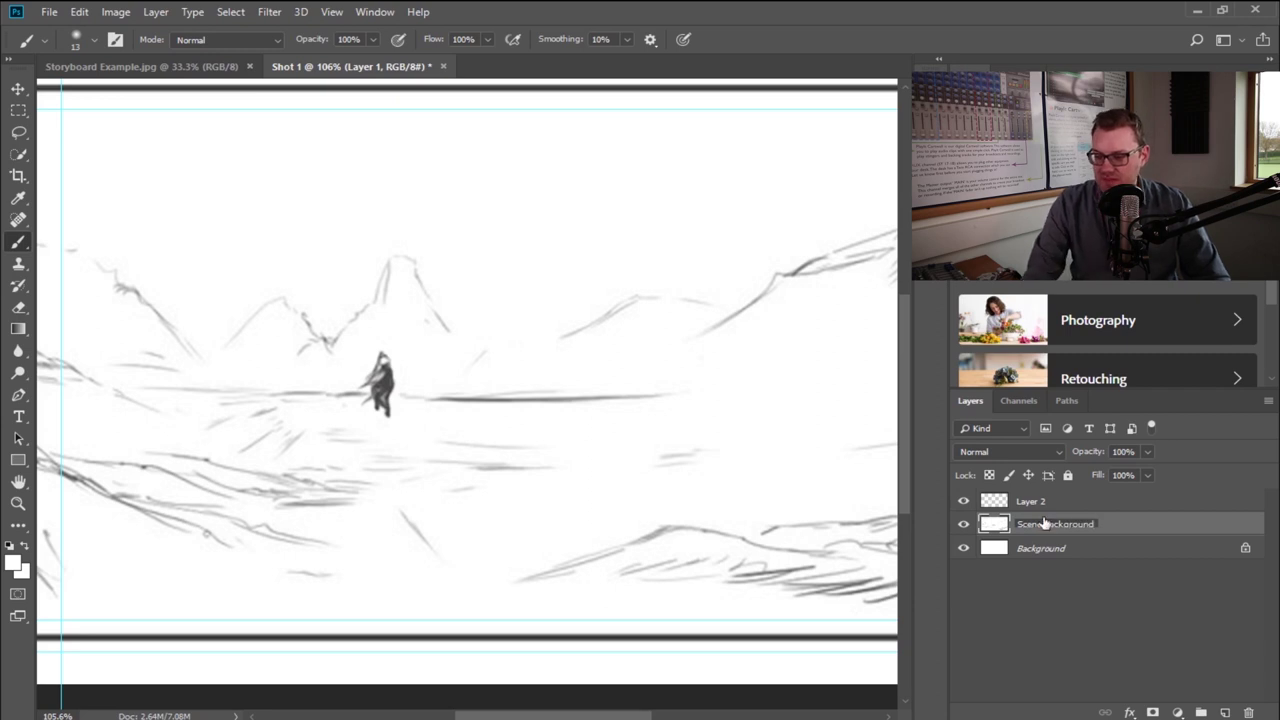
pyautogui.press('Return')
pyautogui.doubleClick(1030, 504)
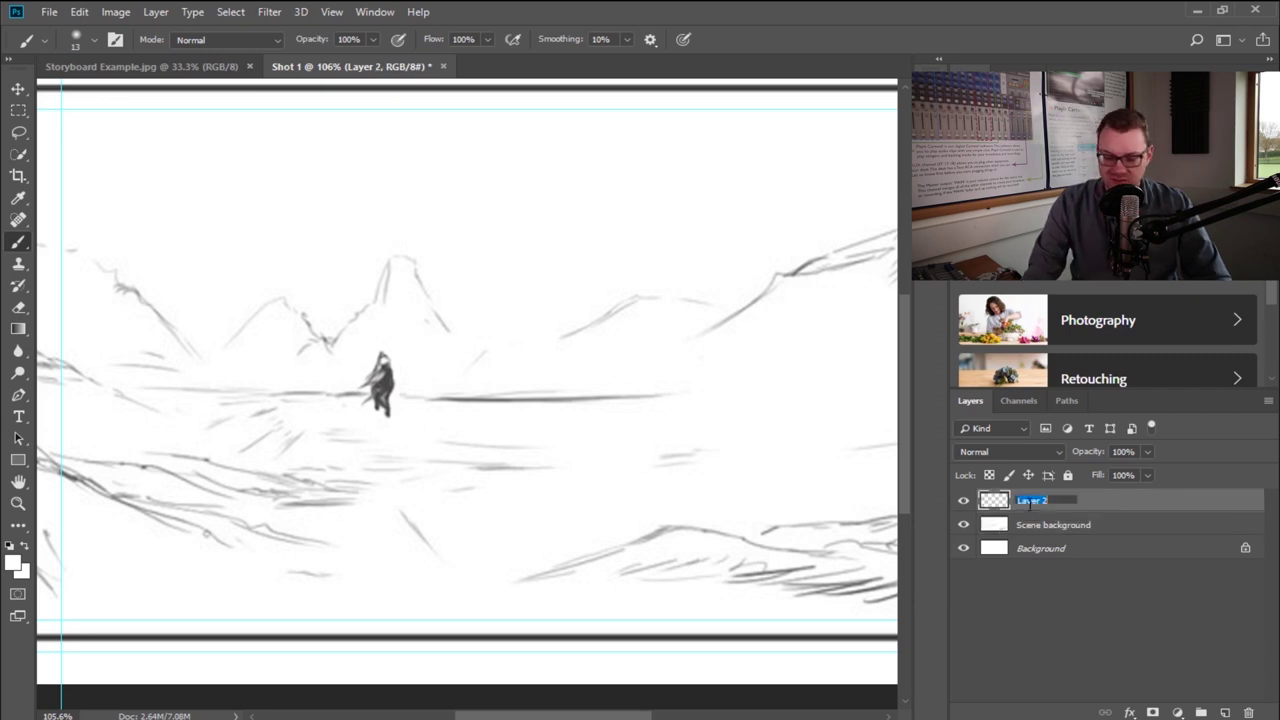
pyautogui.write('person 1')
pyautogui.press('Return')
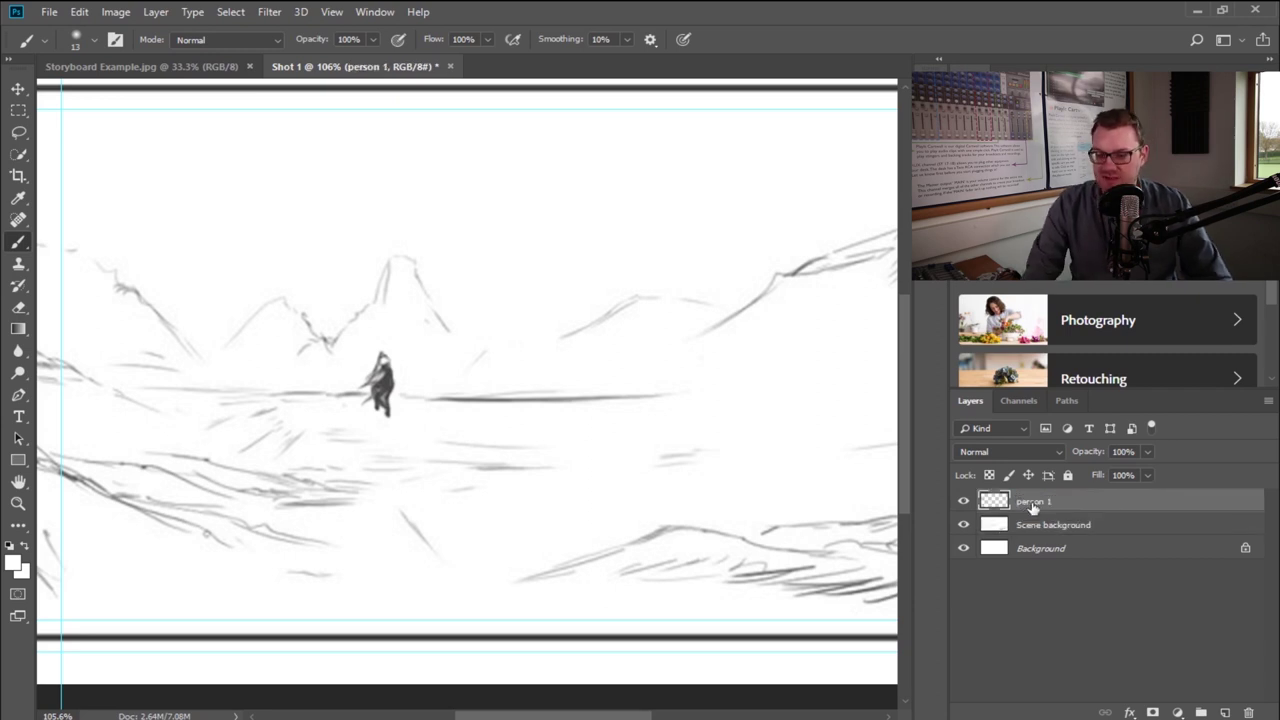
# - Toggle the person 1 and Scene background layers off and on to check them, leaving both visible
pyautogui.click(964, 502)
pyautogui.click(964, 502)
pyautogui.click(964, 502)
pyautogui.click(964, 502)
pyautogui.click(965, 530)
pyautogui.click(965, 530)
pyautogui.click(965, 530)
pyautogui.click(965, 530)
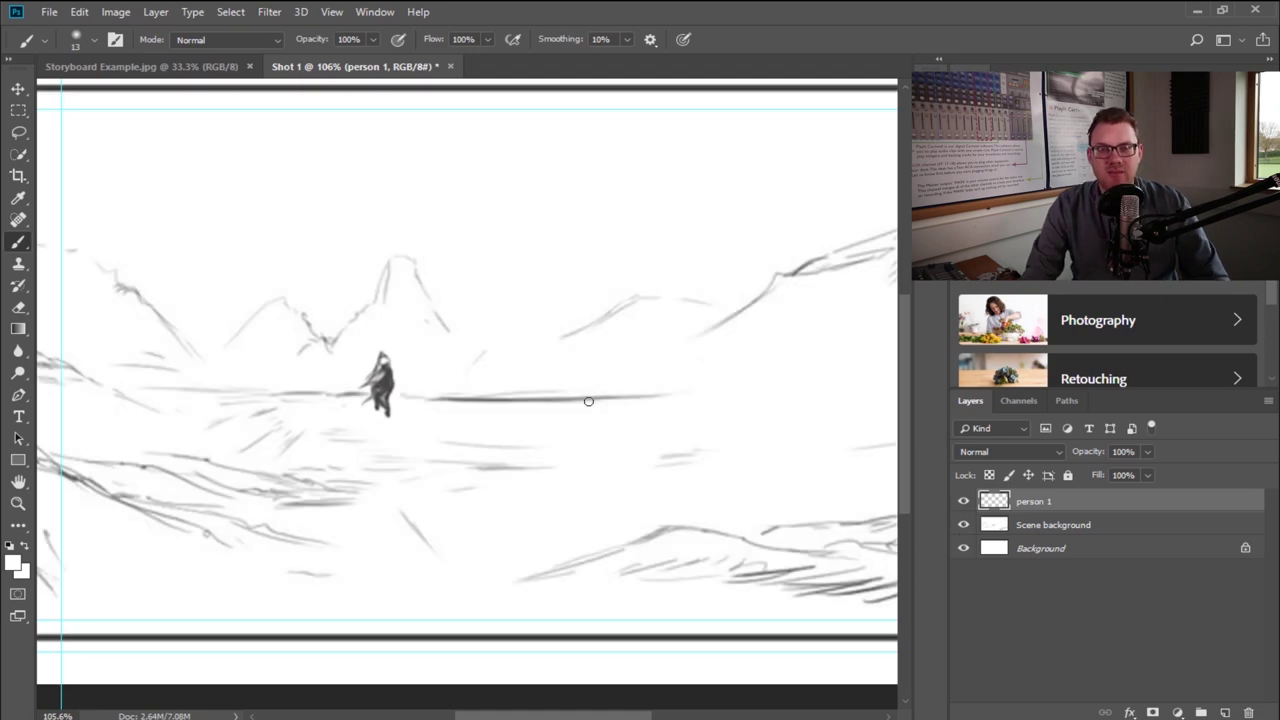
# - Save the artwork as Shot 1.psd in the CTEC Level 3 folder, keeping Maximize Compatibility
pyautogui.click(48, 11)
pyautogui.click(122, 199)
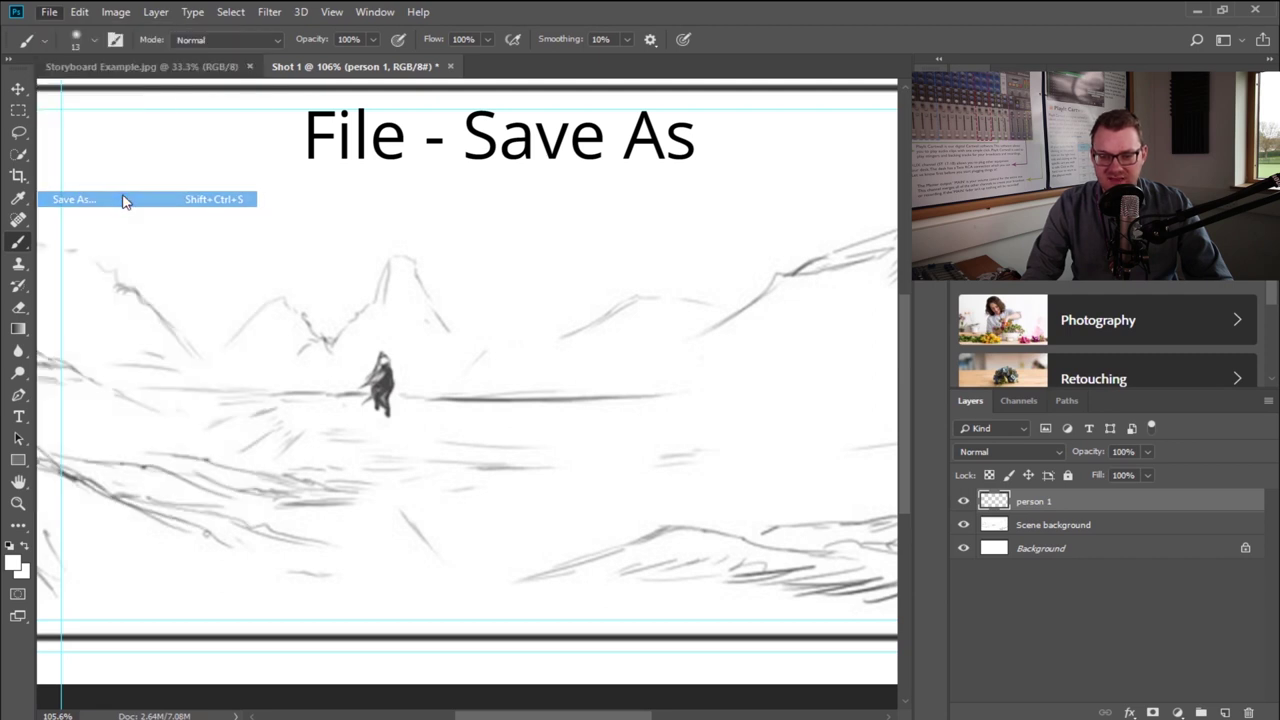
pyautogui.moveTo(324, 20); pyautogui.dragTo(374, 66)
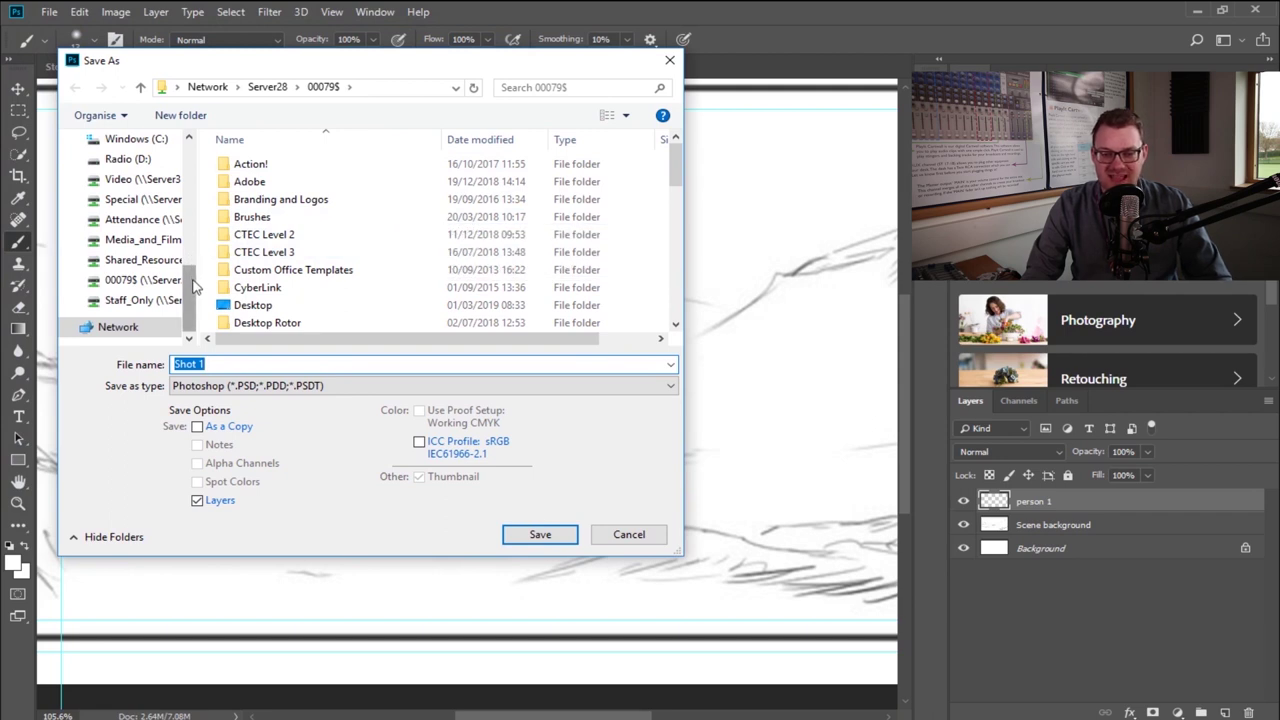
pyautogui.doubleClick(287, 254)
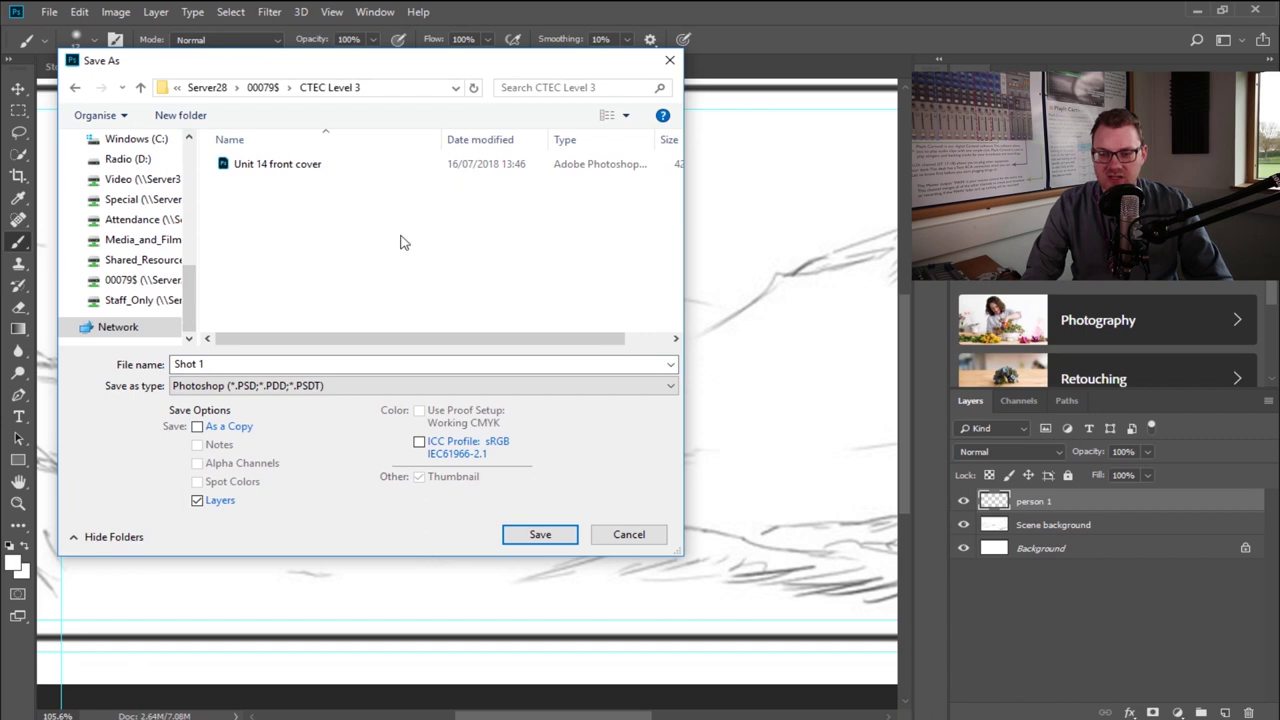
pyautogui.click(329, 364)
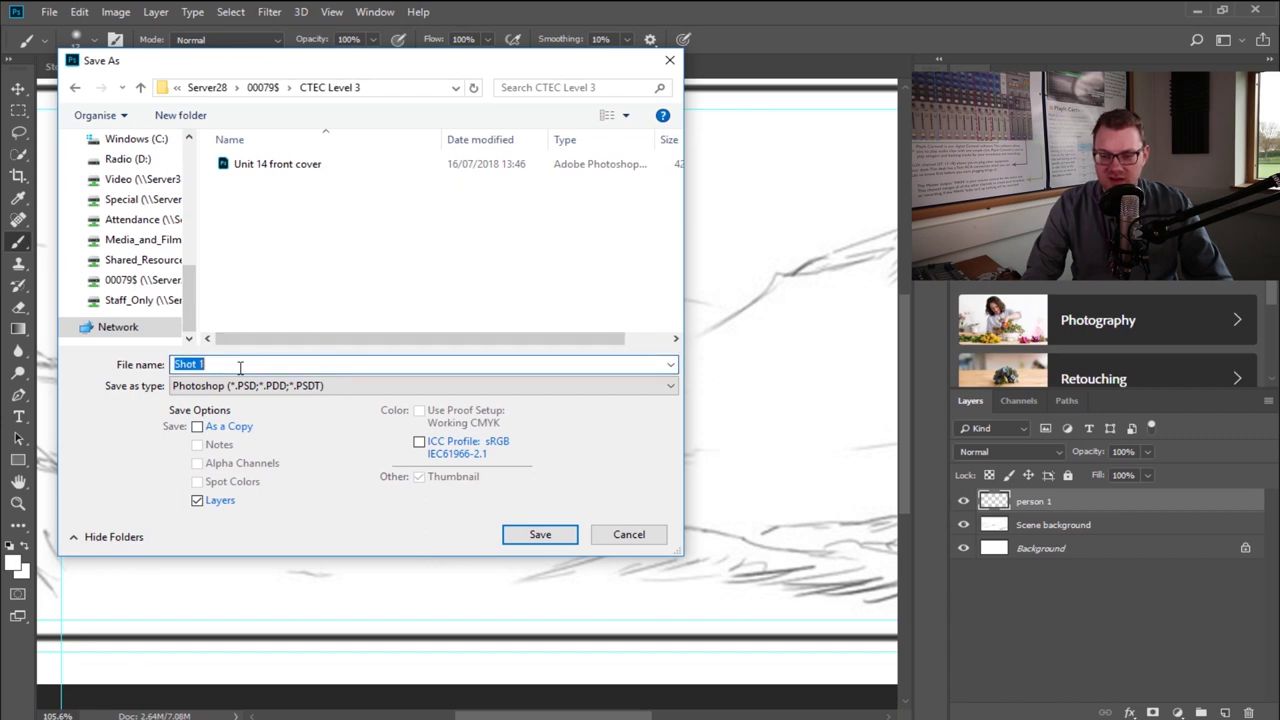
pyautogui.click(540, 535)
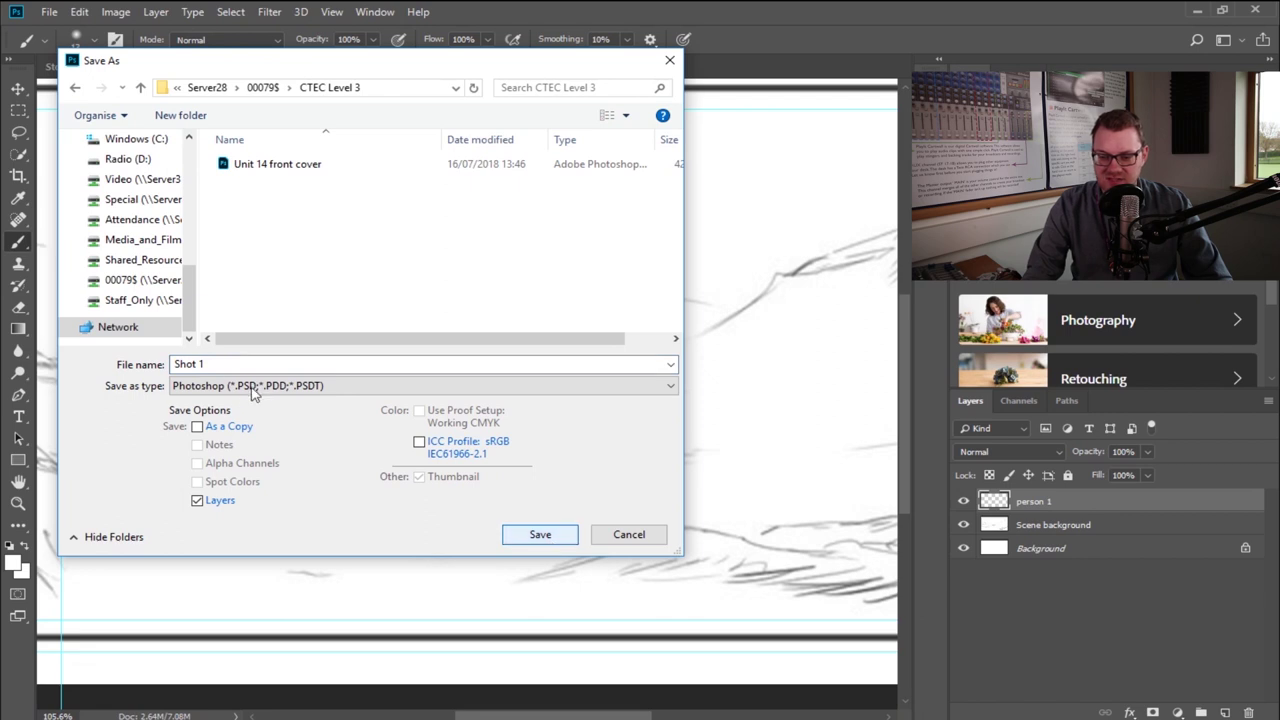
pyautogui.click(528, 540)
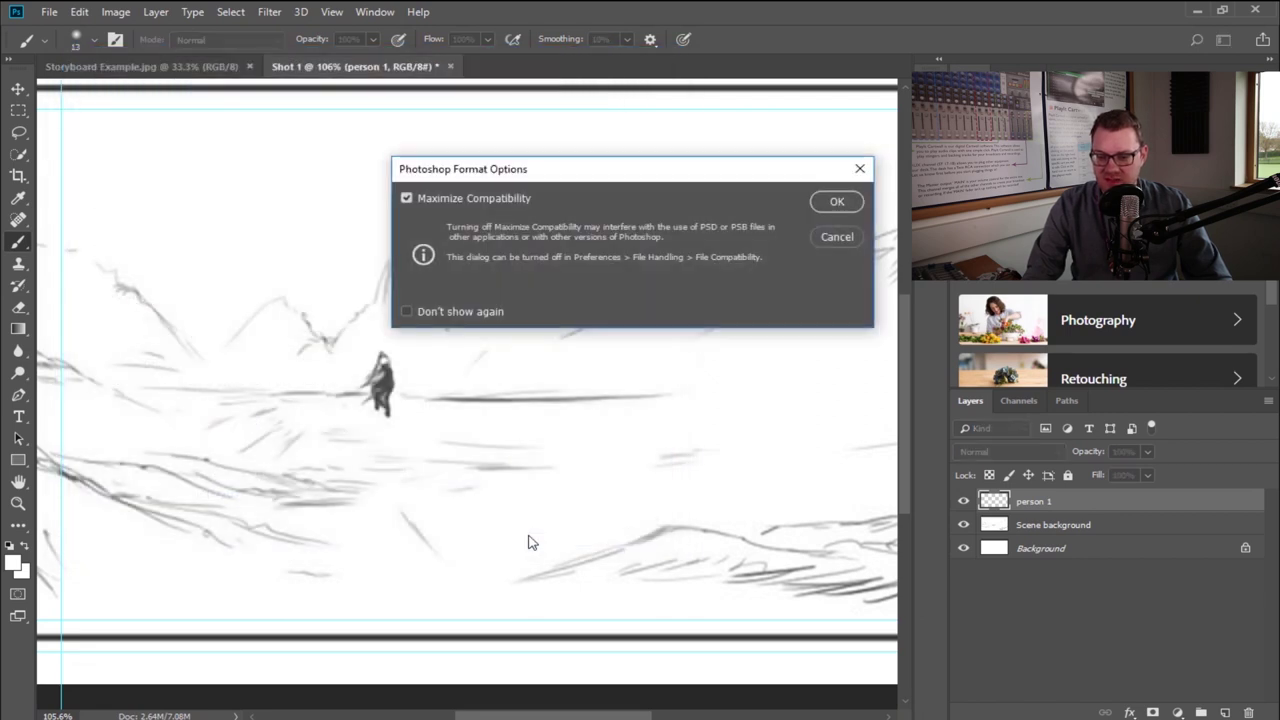
pyautogui.click(837, 202)
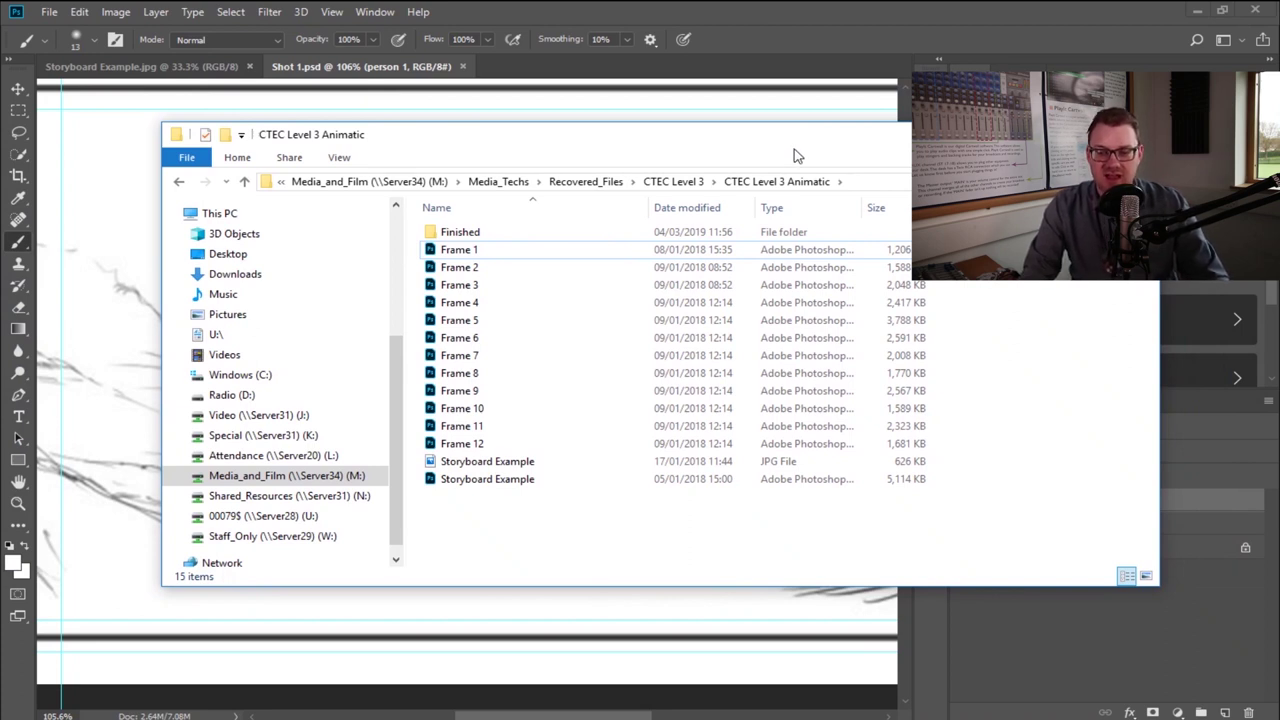
# - Select the Frame 1 and Frame 12 files in the CTEC Level 3 Animatic folder
pyautogui.click(480, 251)
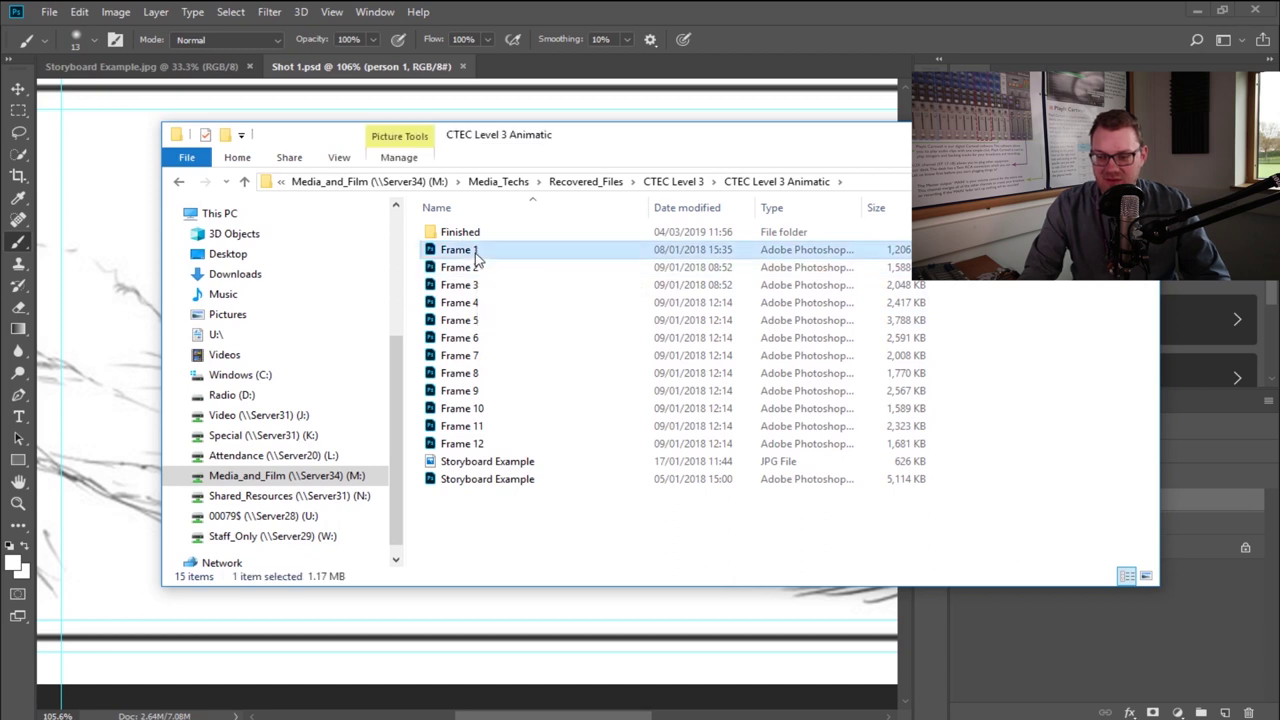
pyautogui.click(497, 443)
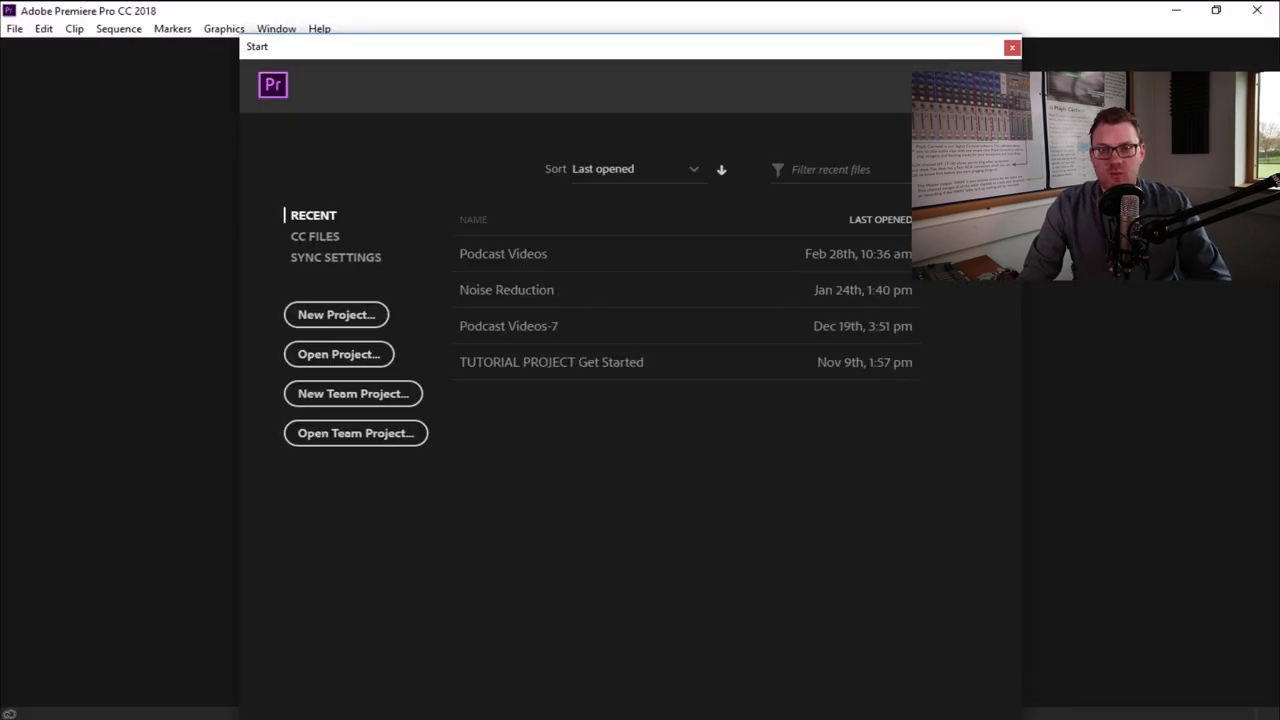
# - Start a new project stored in a new Animatic folder inside CTEC L3
pyautogui.click(320, 317)
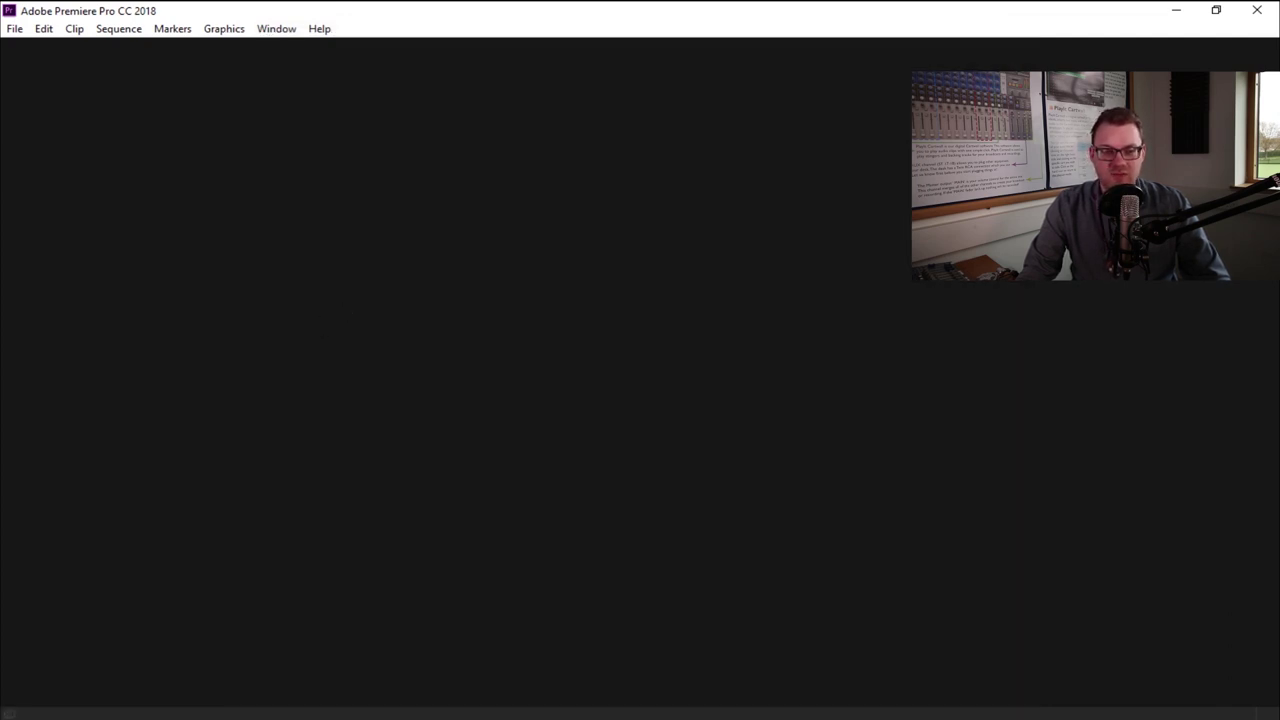
pyautogui.moveTo(180, 91); pyautogui.dragTo(757, 103)
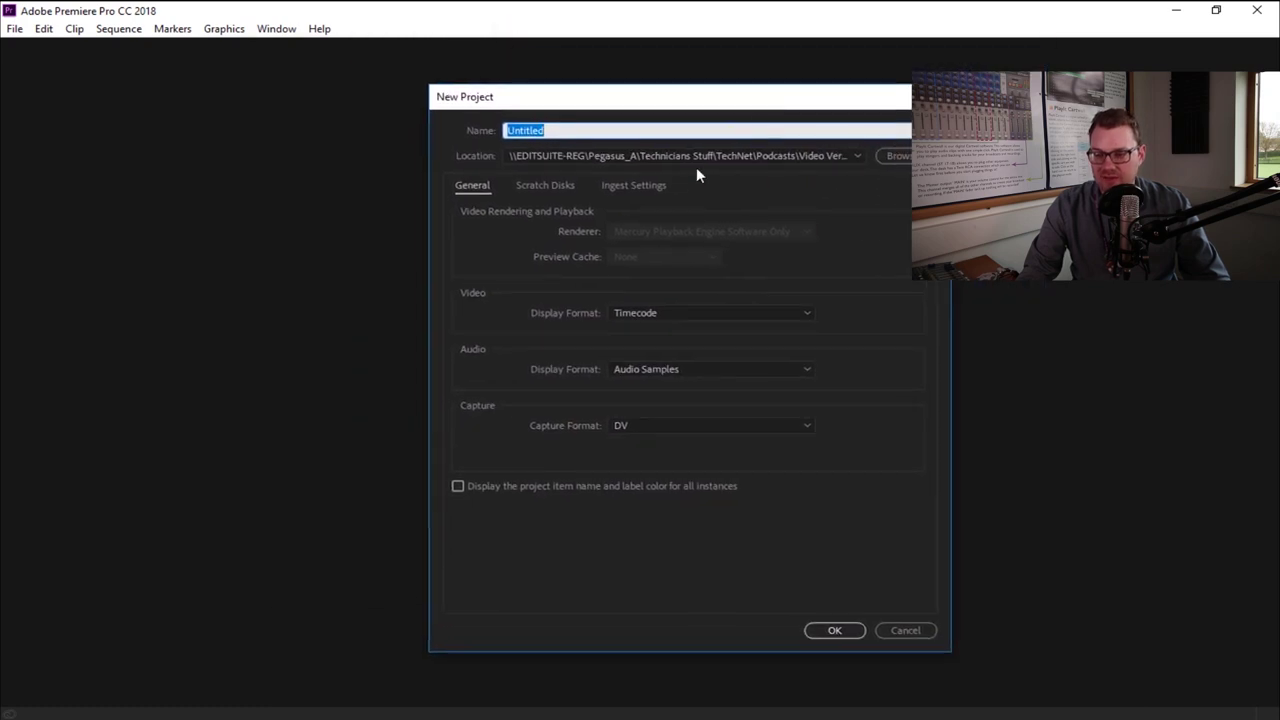
pyautogui.click(897, 156)
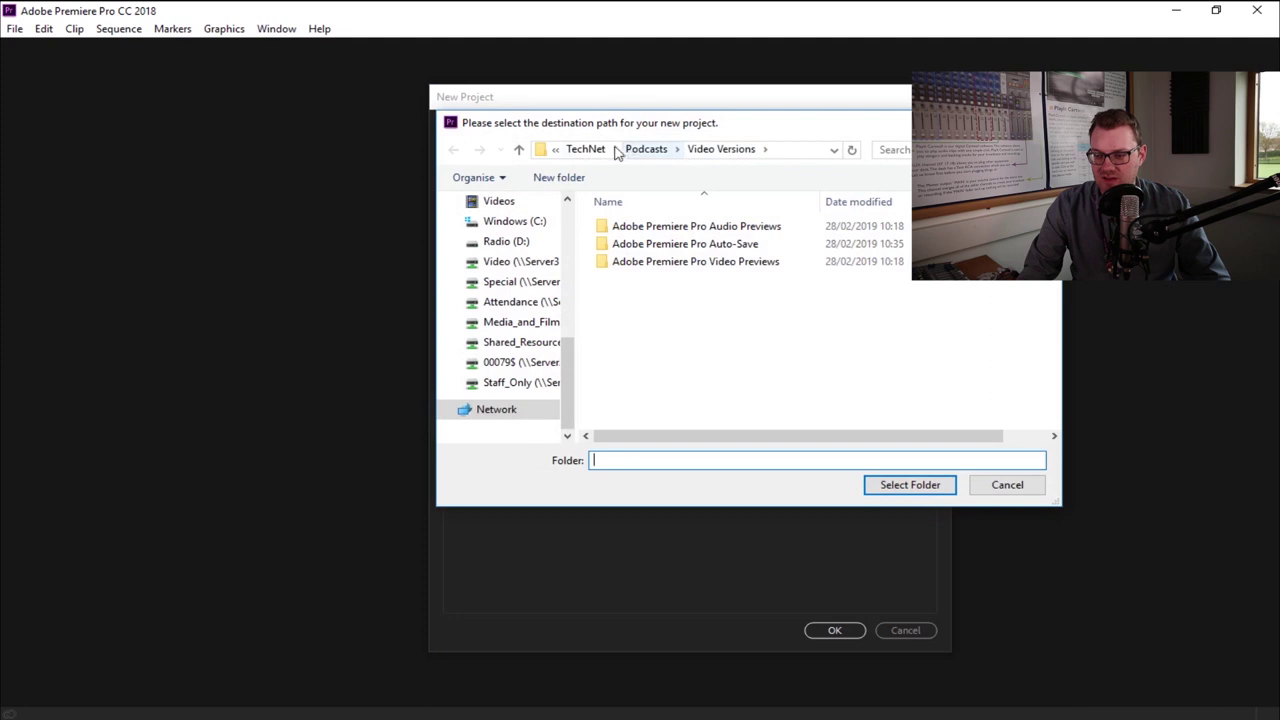
pyautogui.click(607, 150)
pyautogui.click(674, 151)
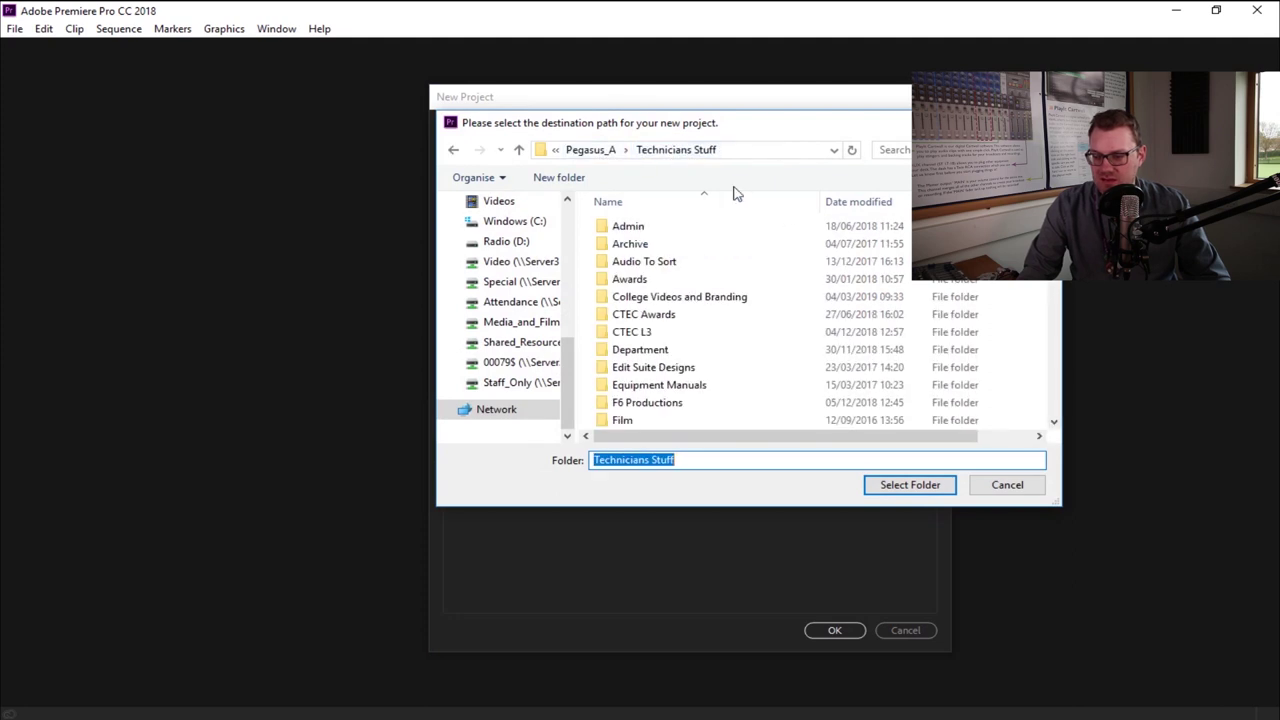
pyautogui.doubleClick(691, 333)
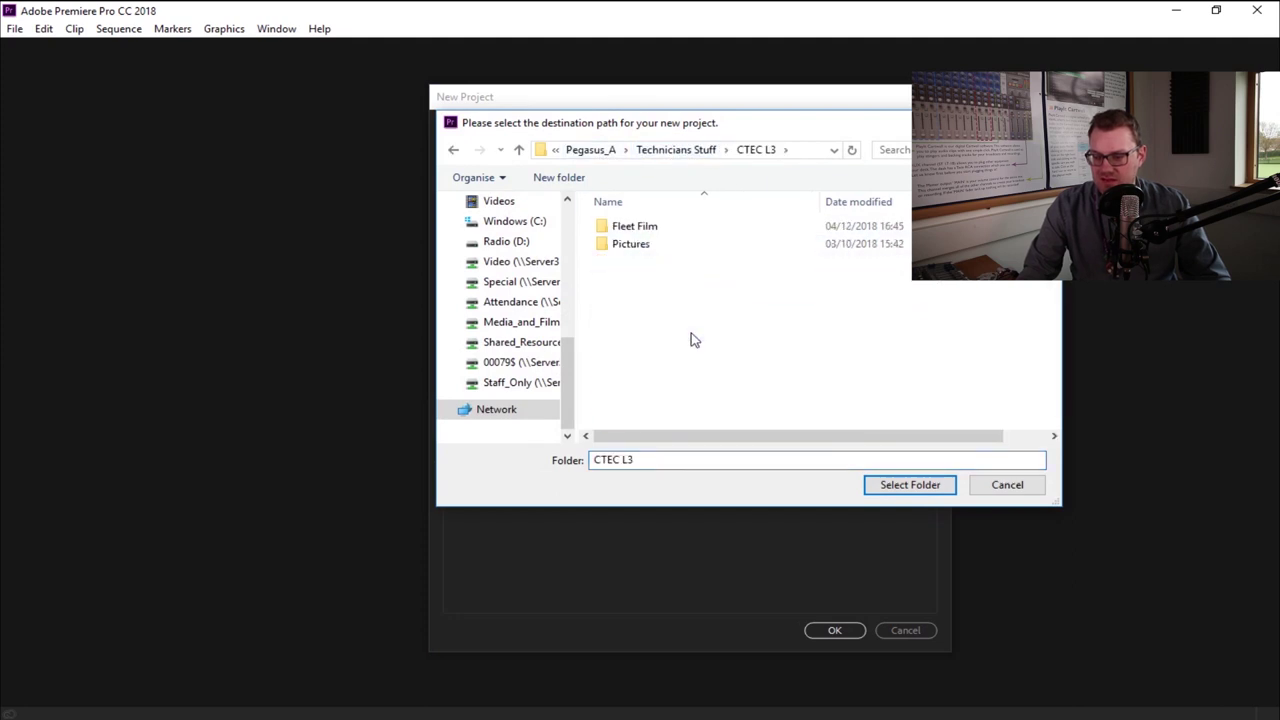
pyautogui.click(580, 178)
pyautogui.write('Animatic')
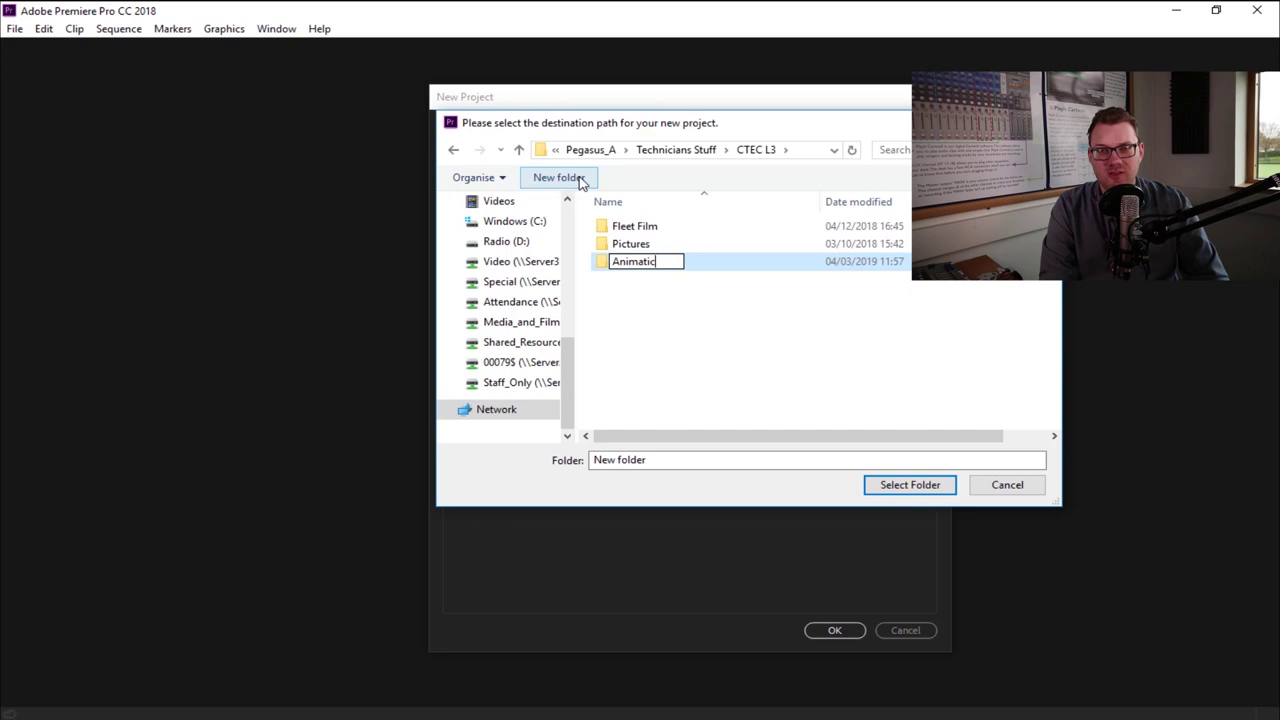
pyautogui.press('Return')
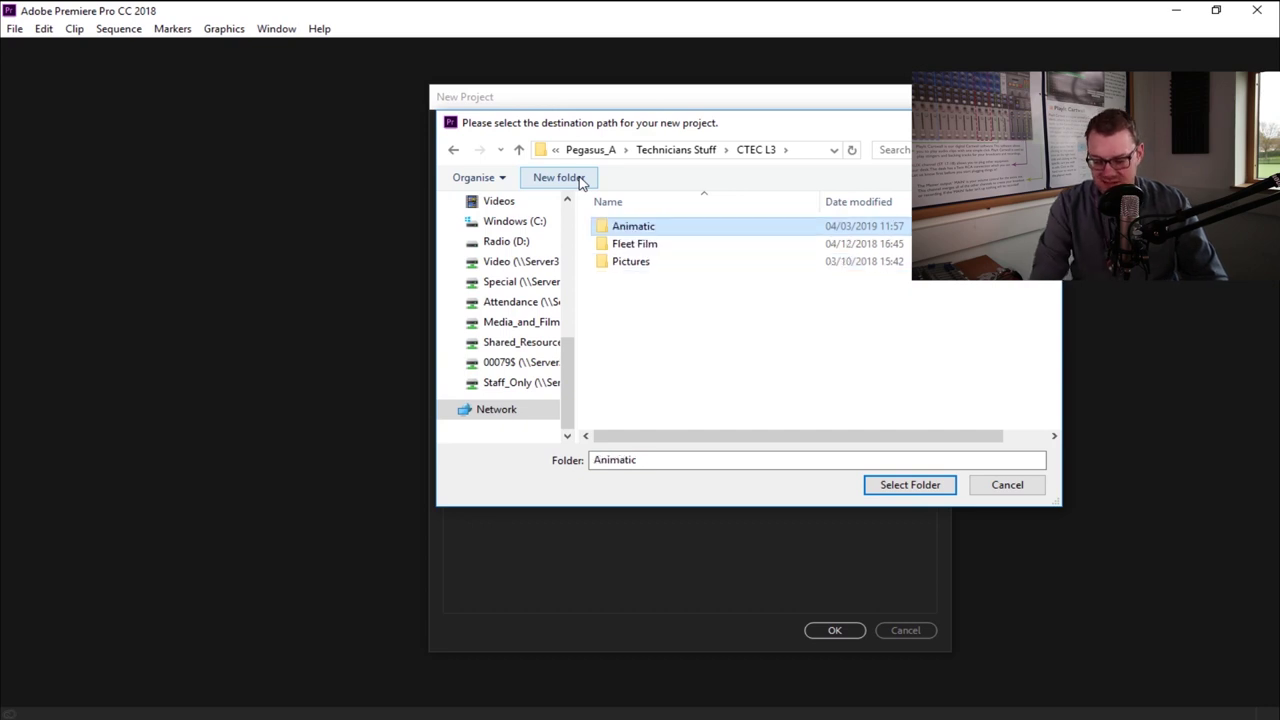
pyautogui.press('Return')
pyautogui.click(898, 492)
# - Name the project 'Animatic James' and create it
pyautogui.click(540, 187)
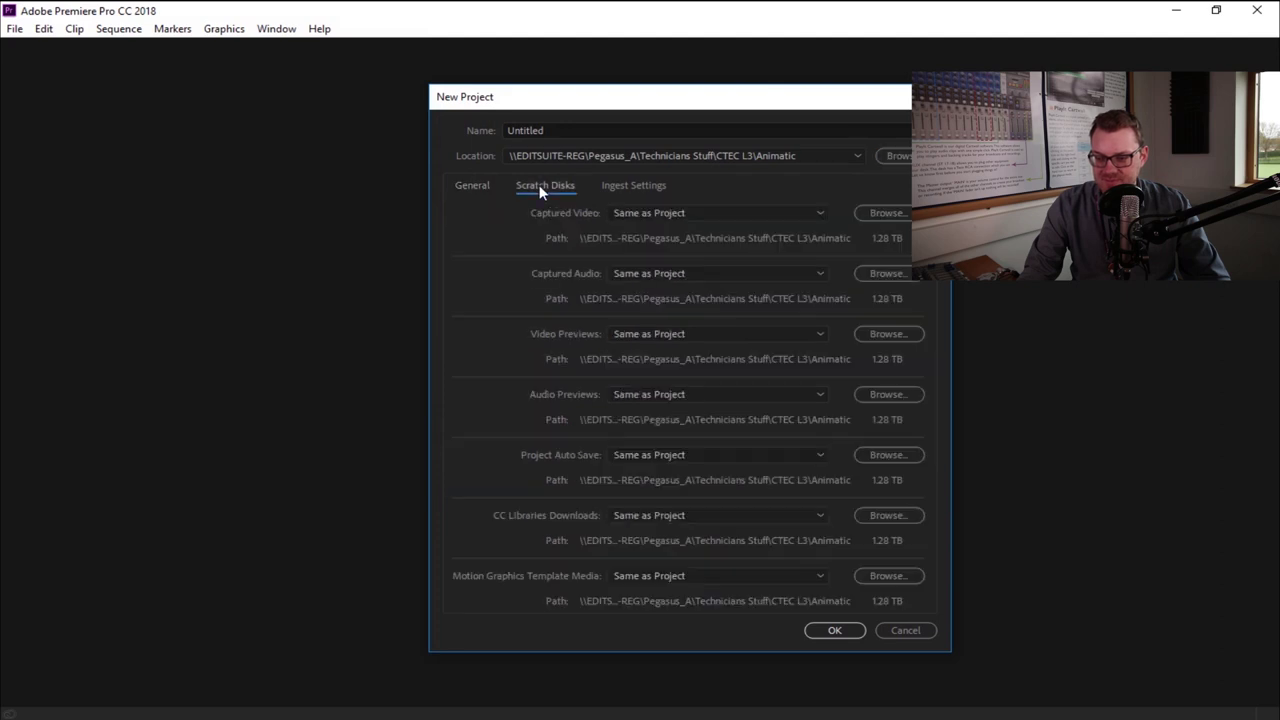
pyautogui.click(486, 196)
pyautogui.moveTo(583, 130); pyautogui.dragTo(444, 129)
pyautogui.write('Animatic James')
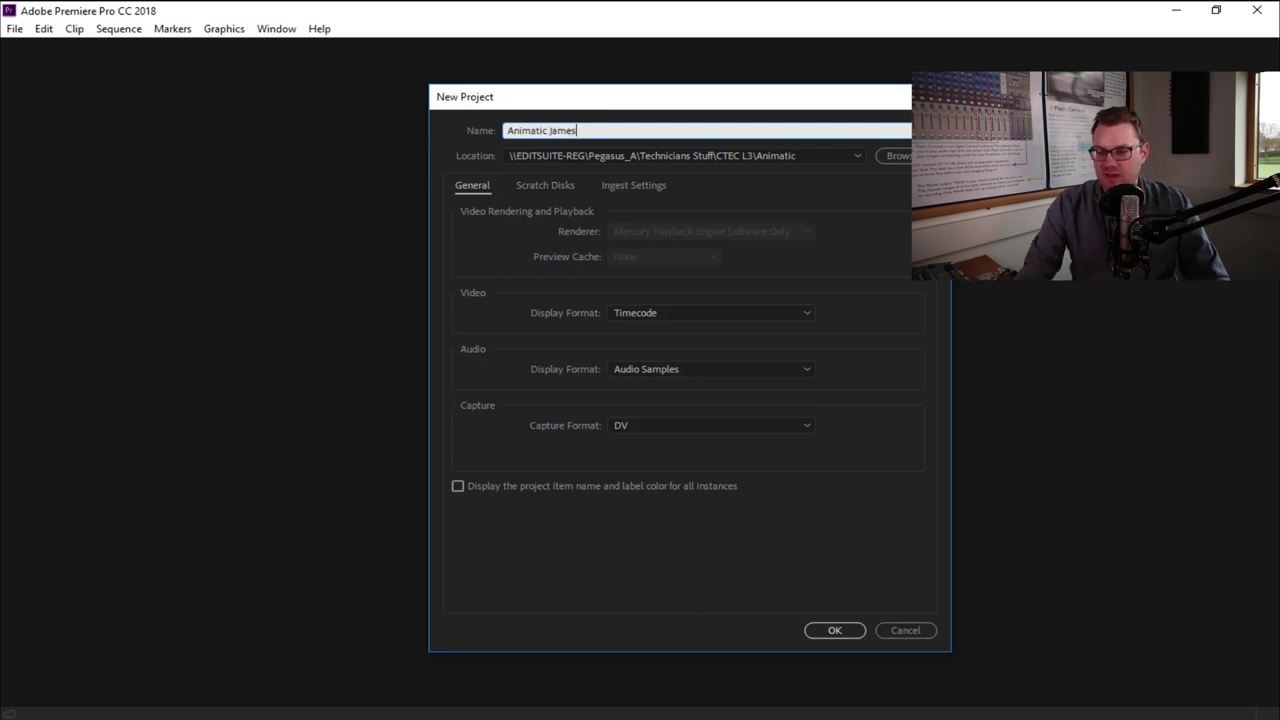
pyautogui.click(818, 630)
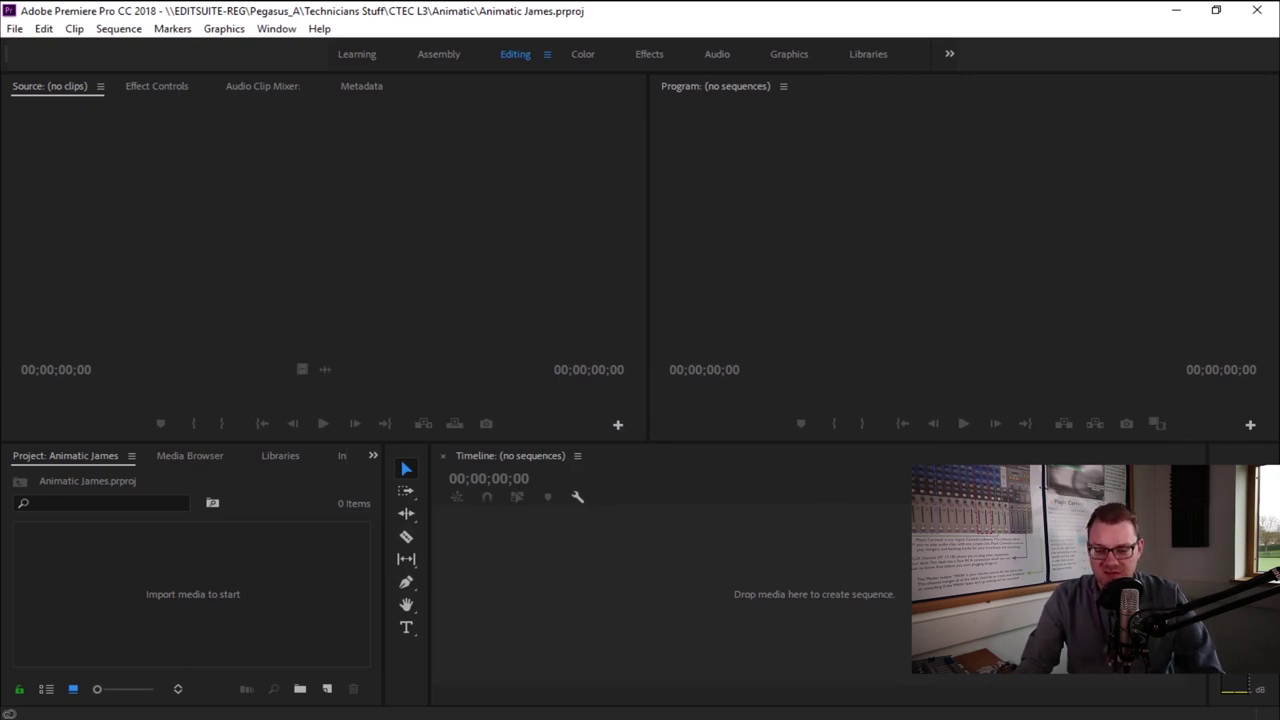
# - Drag the Shot 1 PSD from the CTEC Level 3 folder window into Premiere's Project panel
pyautogui.click(238, 719)
pyautogui.click(330, 672)
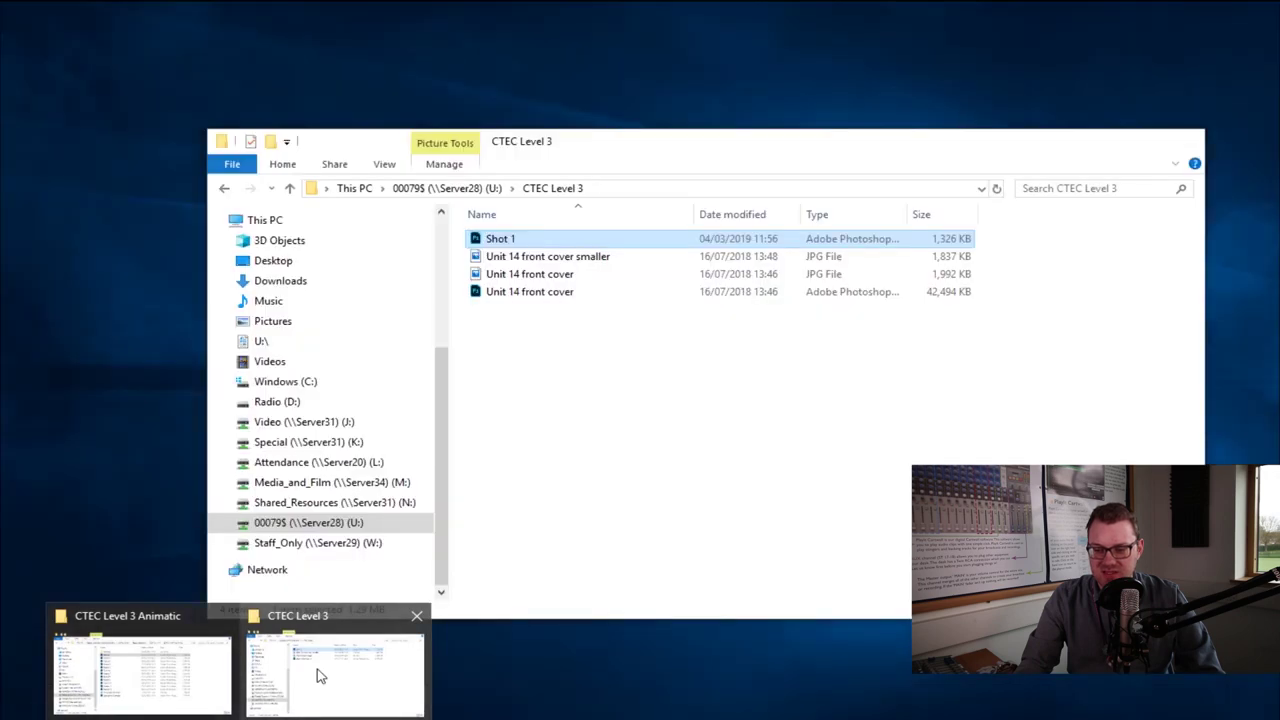
pyautogui.moveTo(668, 146); pyautogui.dragTo(752, 48)
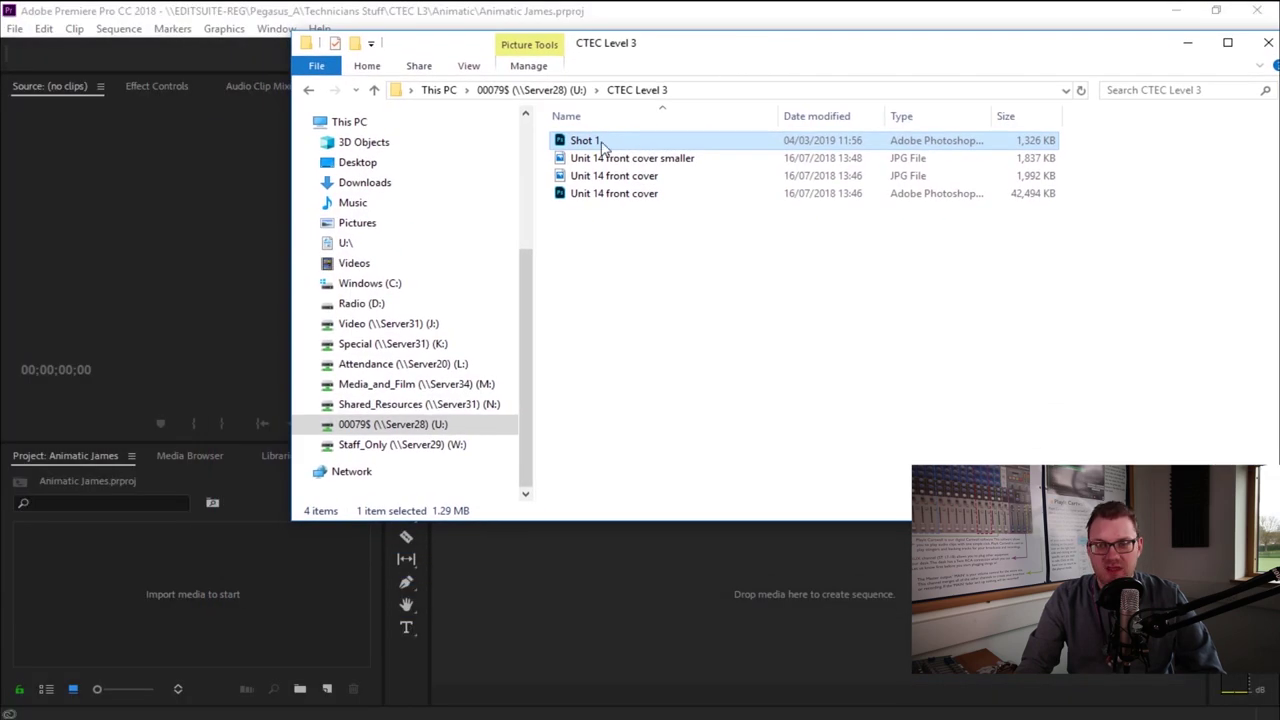
pyautogui.moveTo(593, 146); pyautogui.dragTo(164, 595)
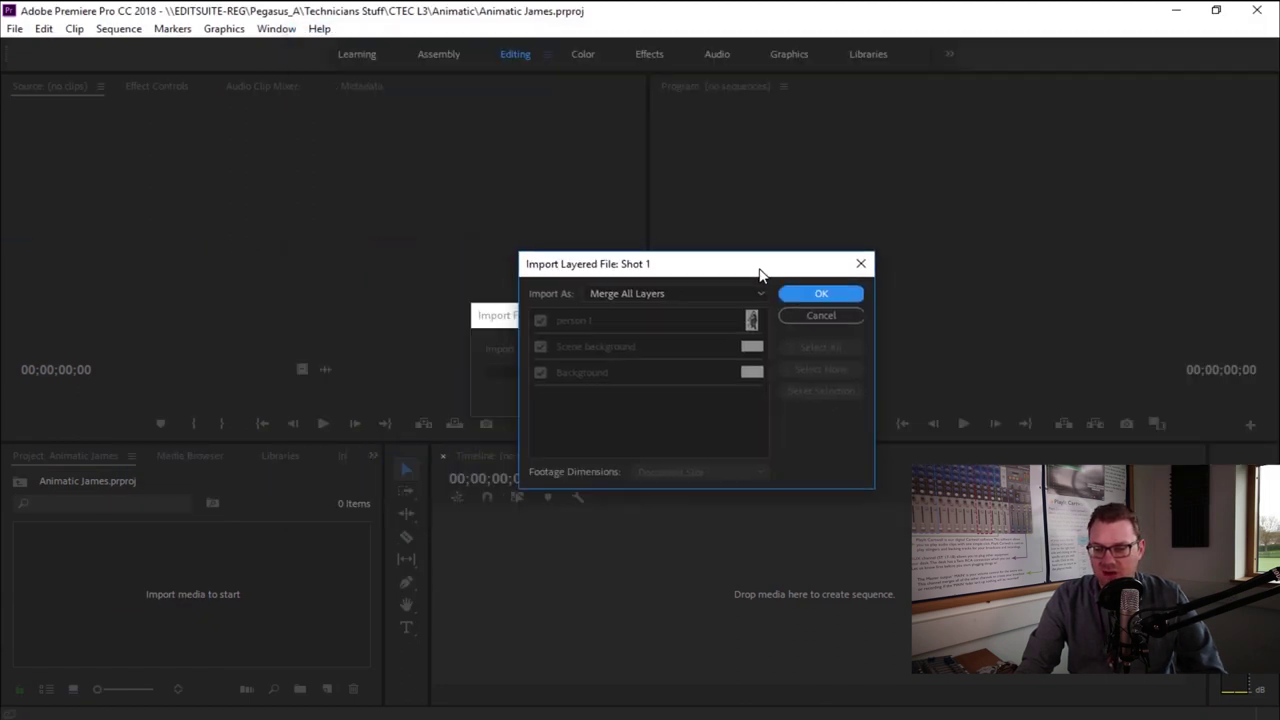
# - Import the Shot 1 PSD as Individual Layers
pyautogui.moveTo(771, 271); pyautogui.dragTo(698, 270)
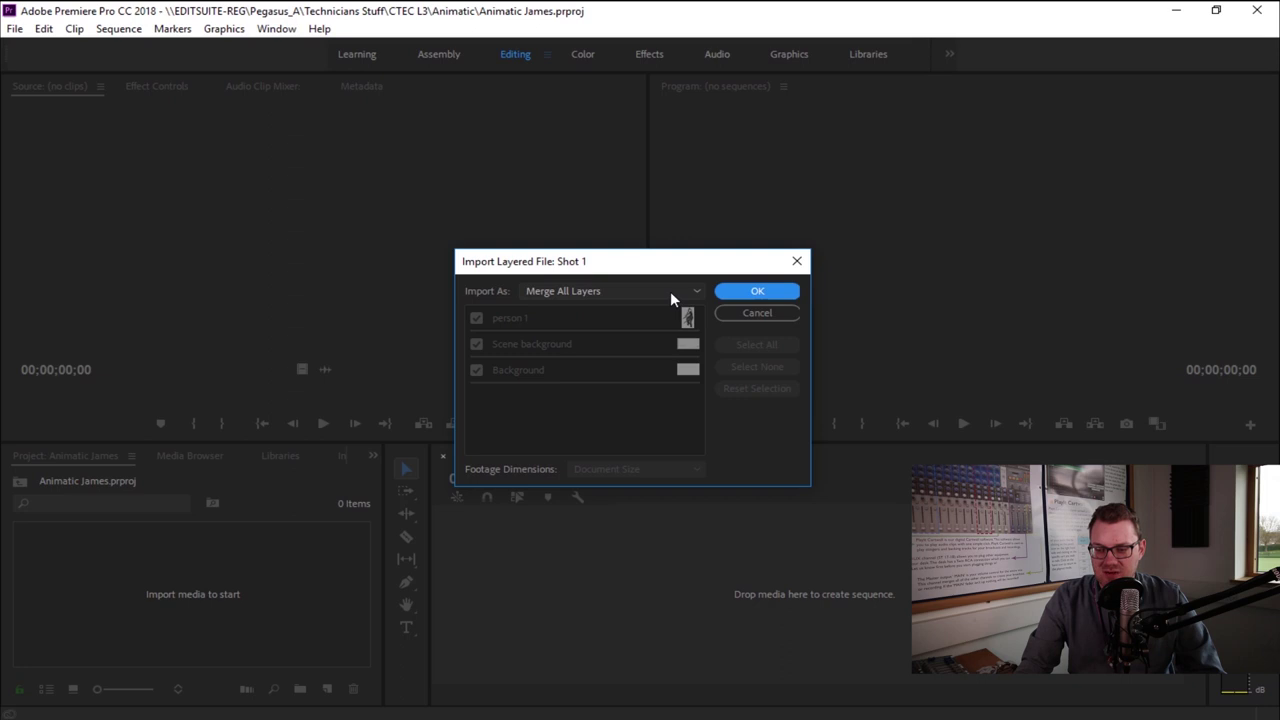
pyautogui.click(670, 291)
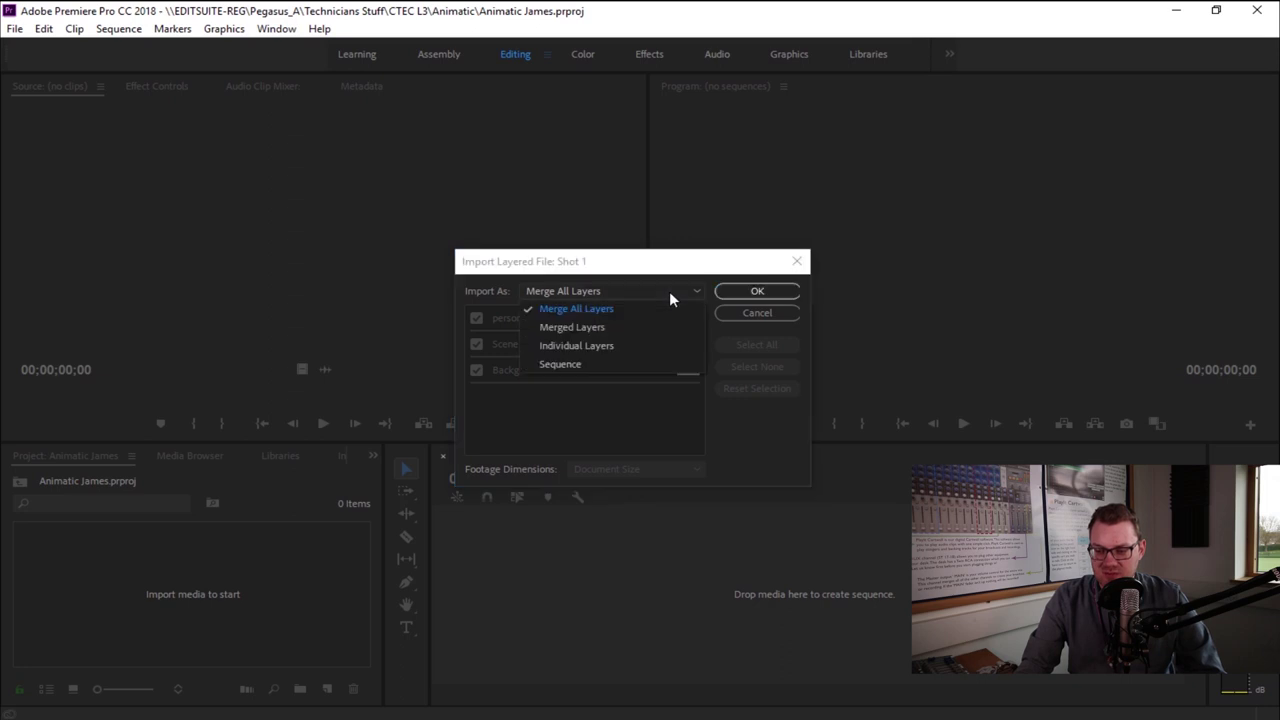
pyautogui.click(582, 344)
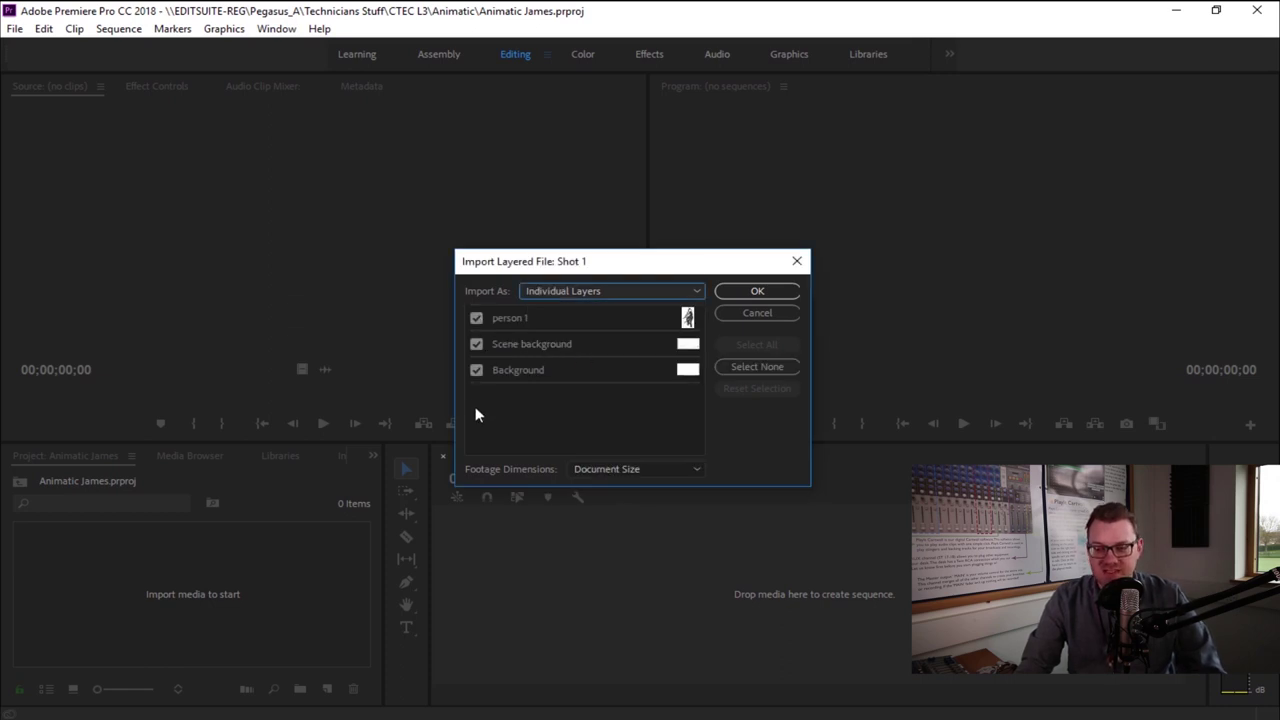
pyautogui.click(770, 292)
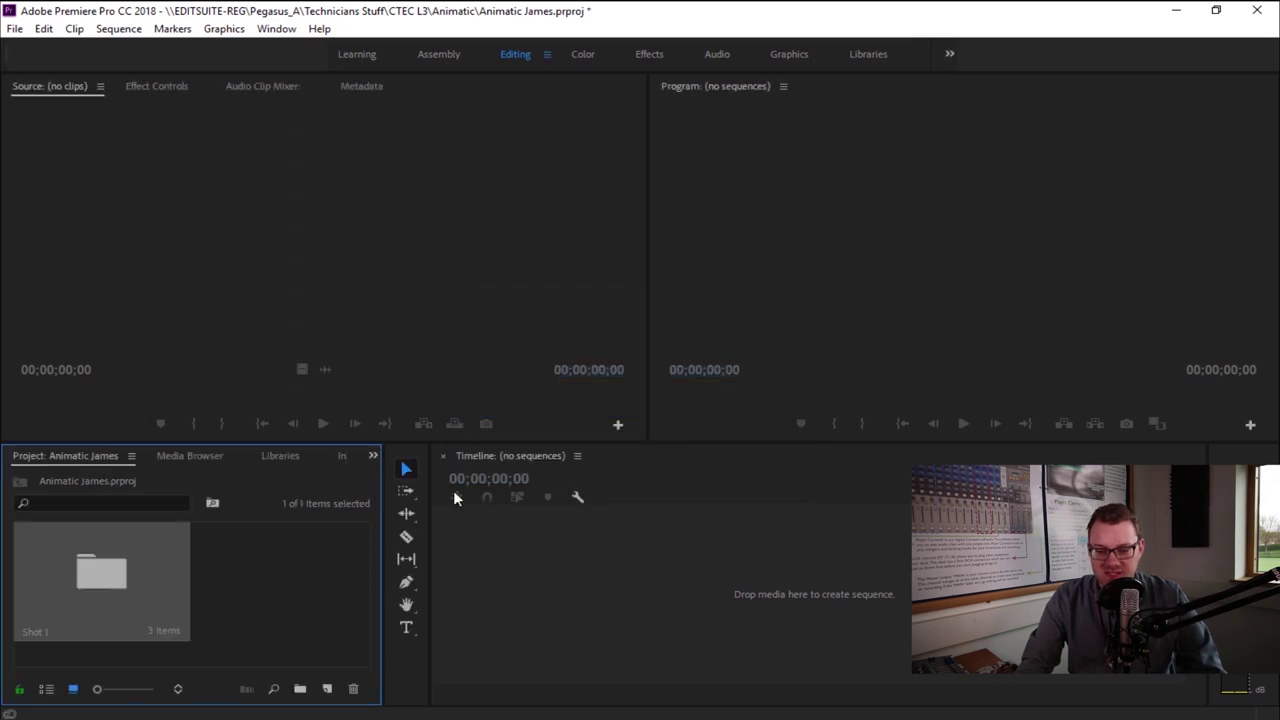
# - Open the Shot 1 bin and inspect the person 1, Scene background and Background items
pyautogui.doubleClick(116, 580)
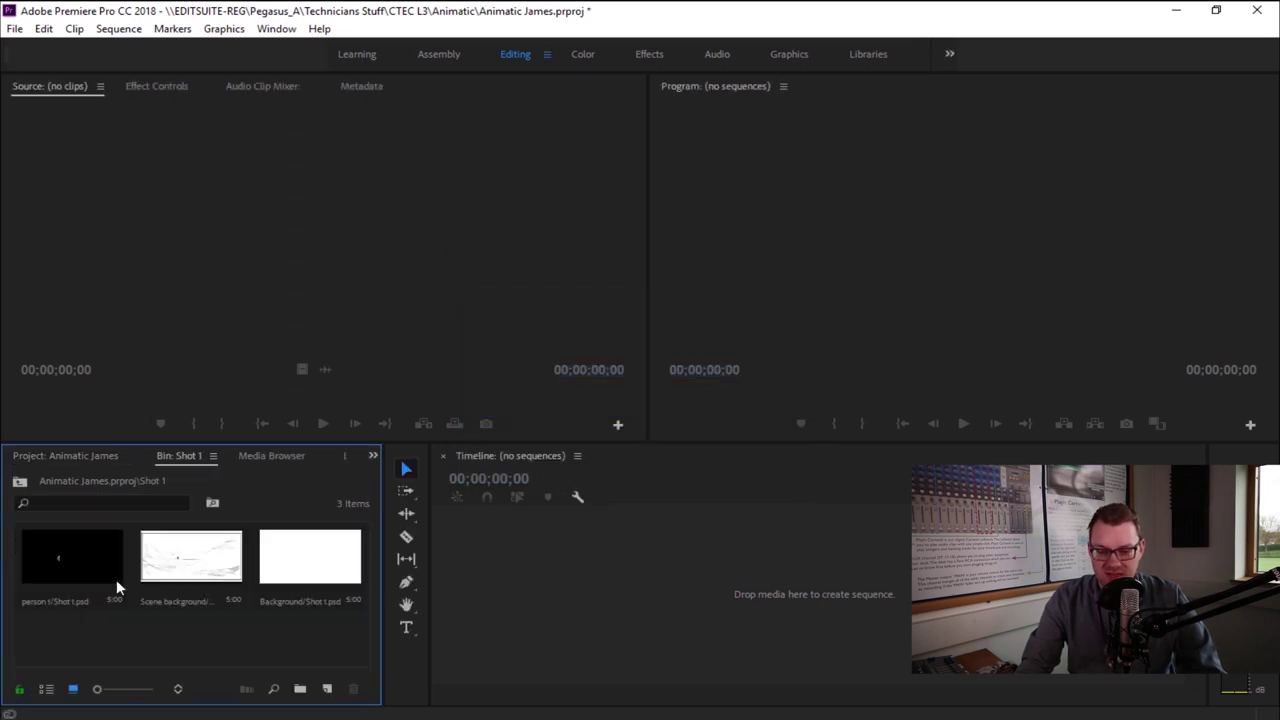
pyautogui.click(74, 580)
pyautogui.click(186, 564)
pyautogui.click(296, 597)
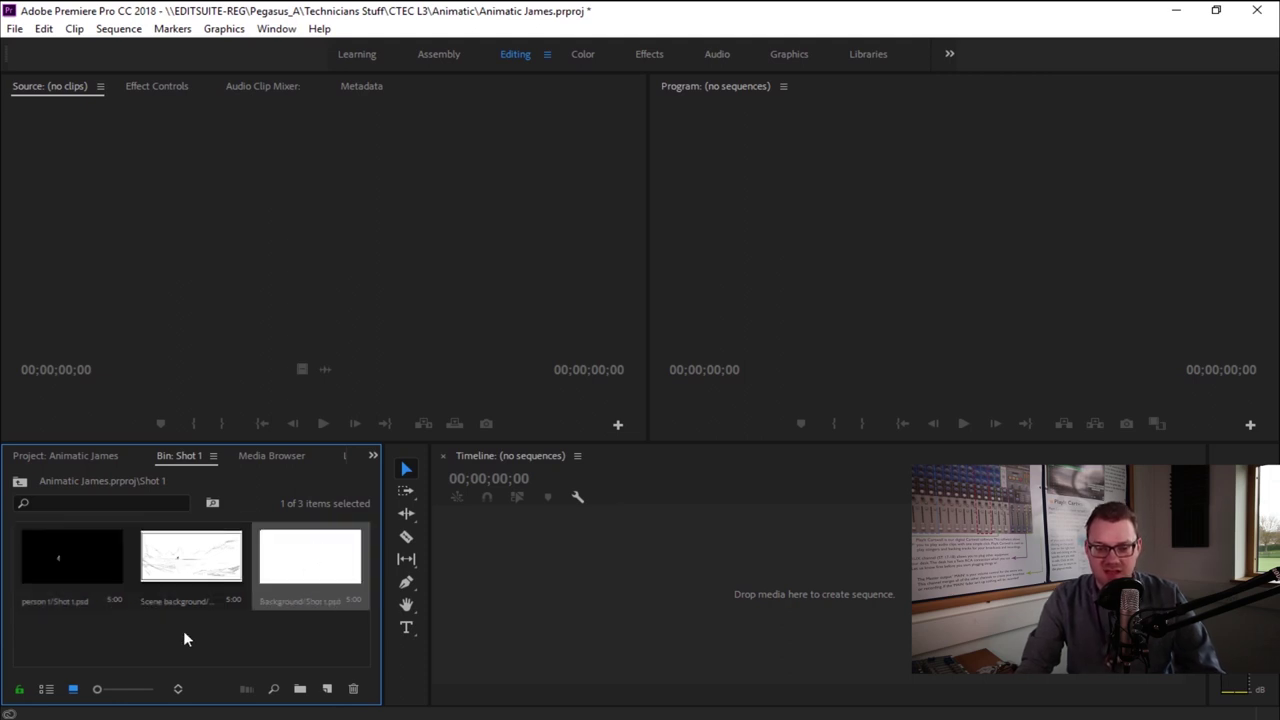
pyautogui.click(114, 584)
pyautogui.click(220, 573)
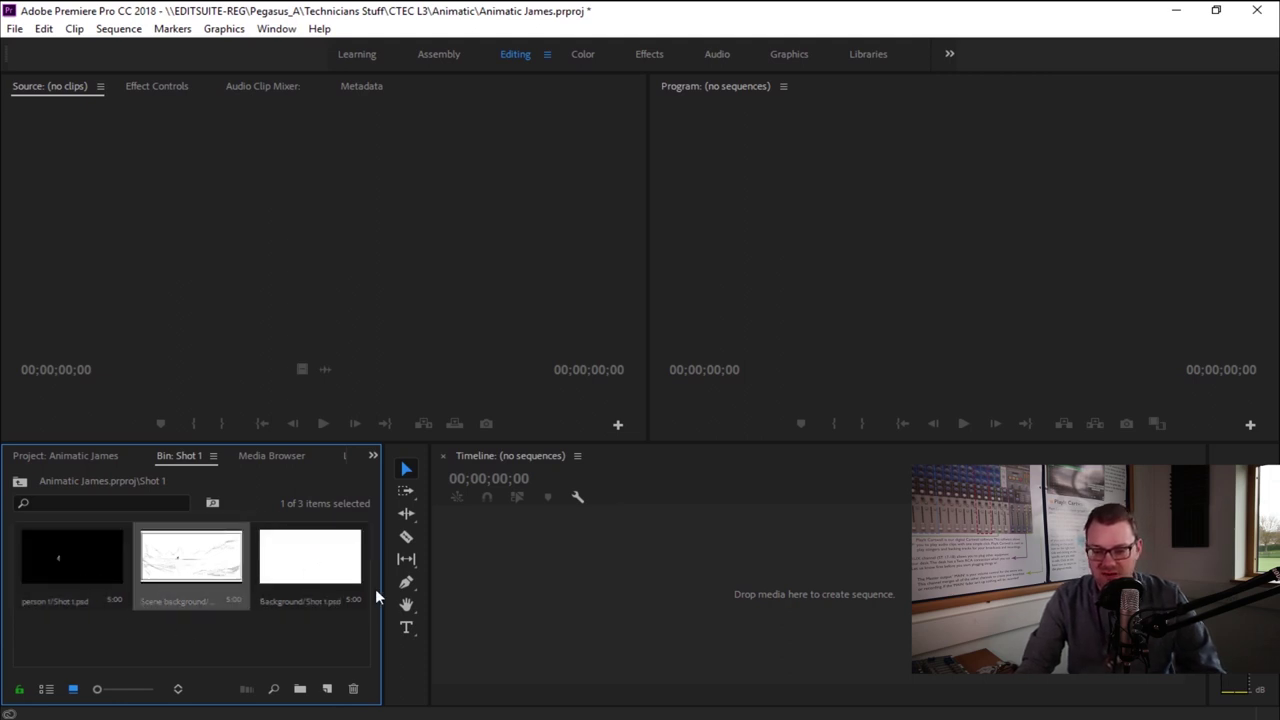
pyautogui.click(314, 569)
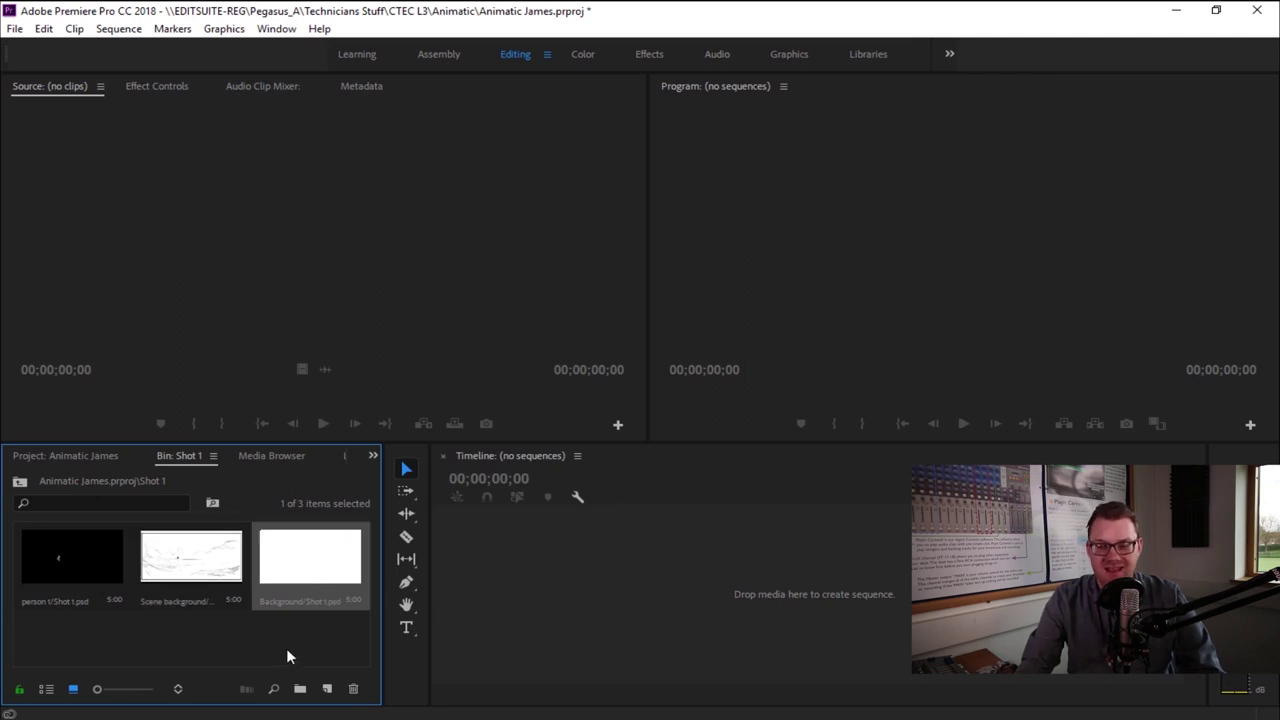
# - Create a new sequence from the Digital SLR 720p DSLR 720p24 preset
pyautogui.click(118, 29)
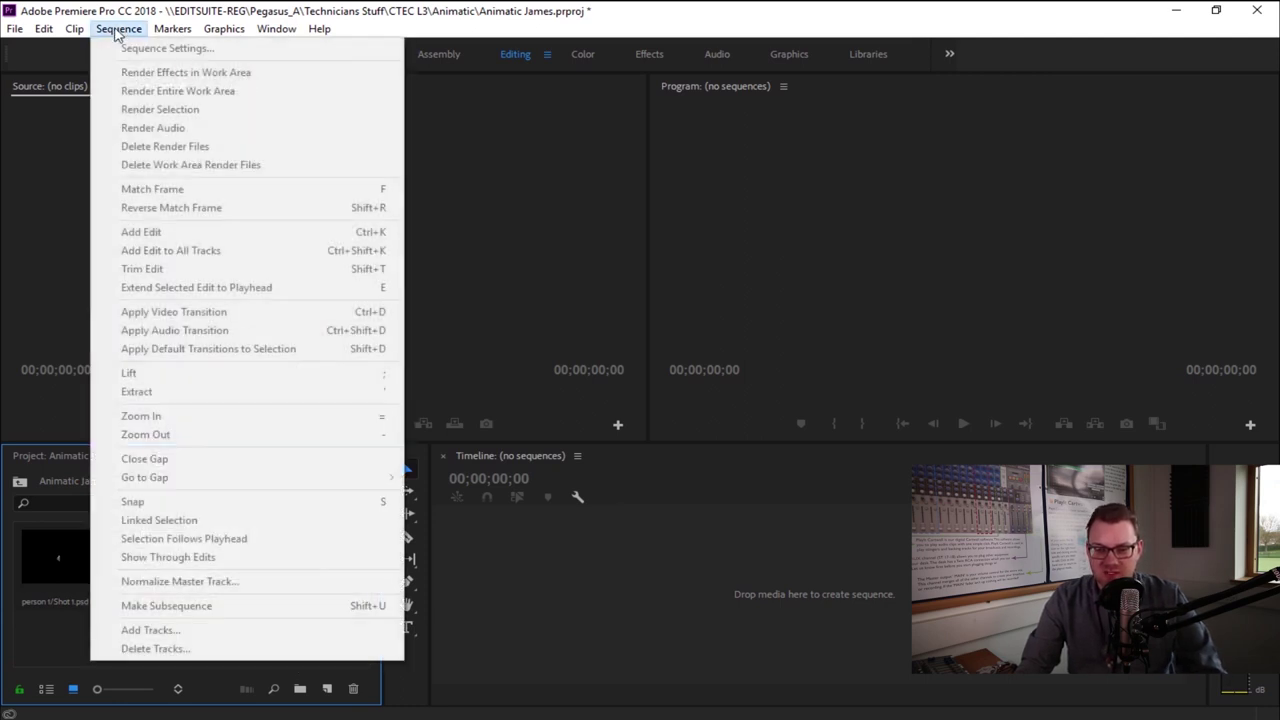
pyautogui.click(666, 586)
pyautogui.click(15, 29)
pyautogui.moveTo(94, 47)
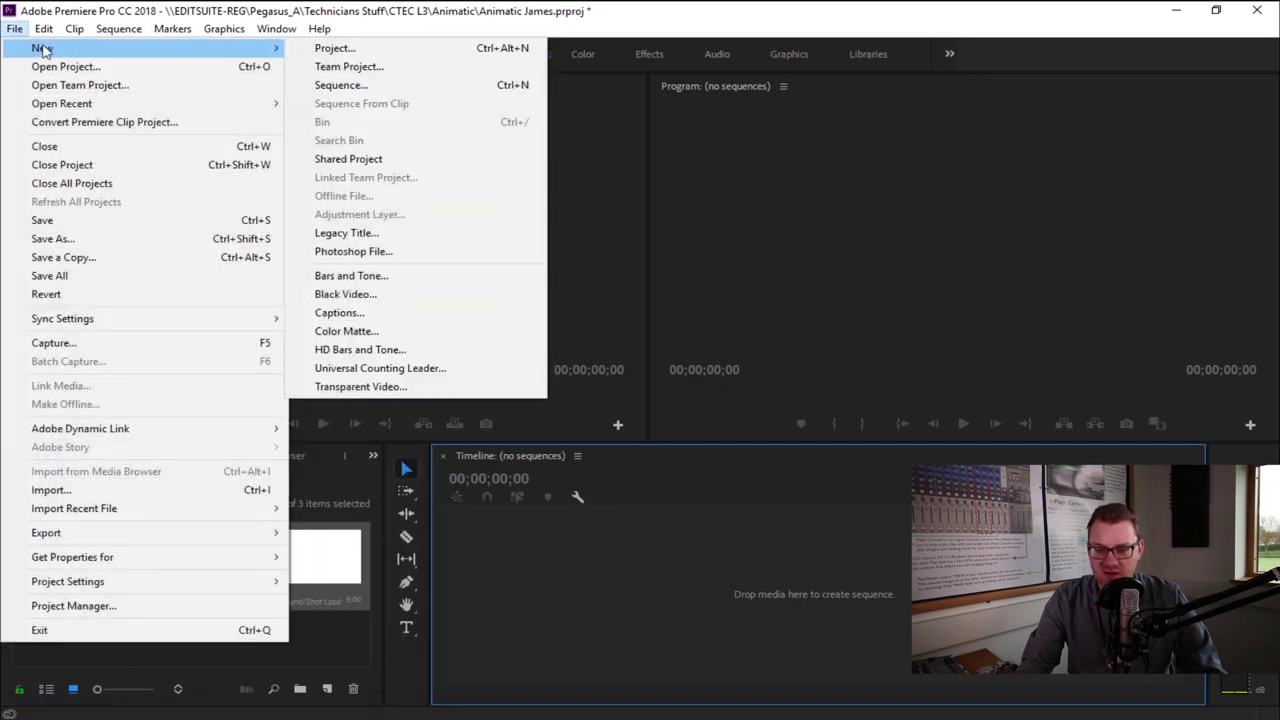
pyautogui.click(340, 86)
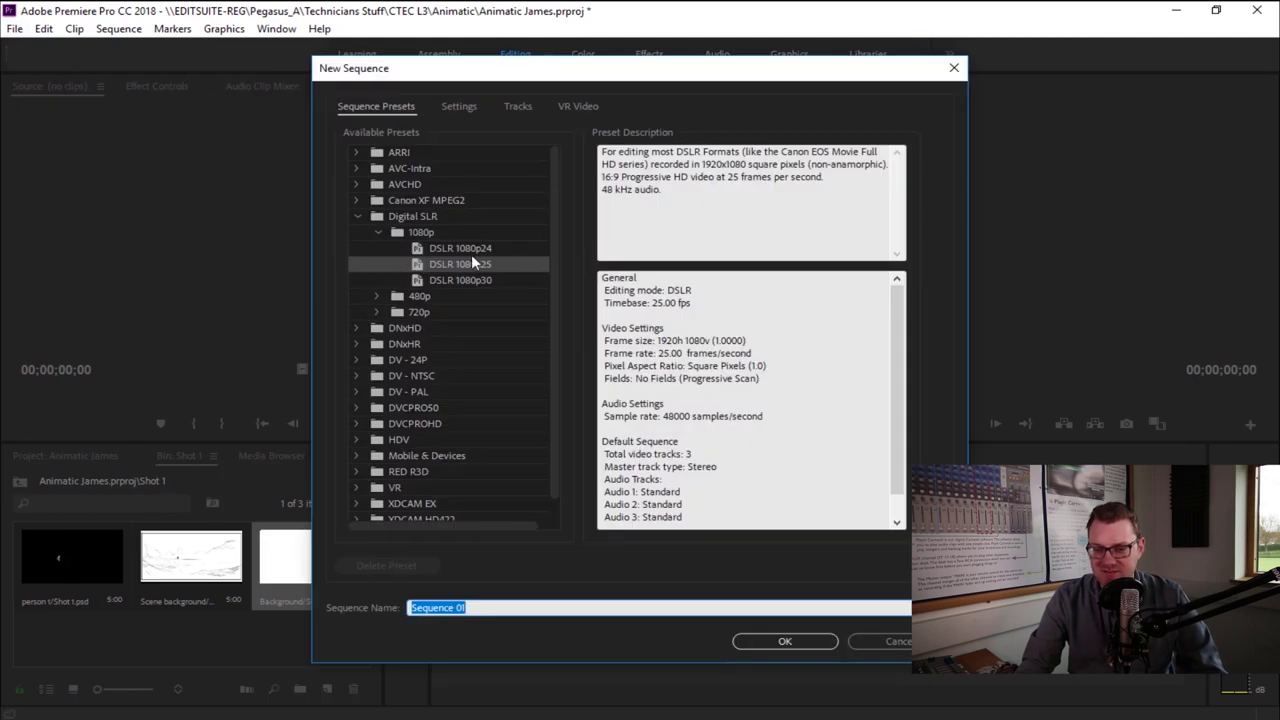
pyautogui.click(377, 313)
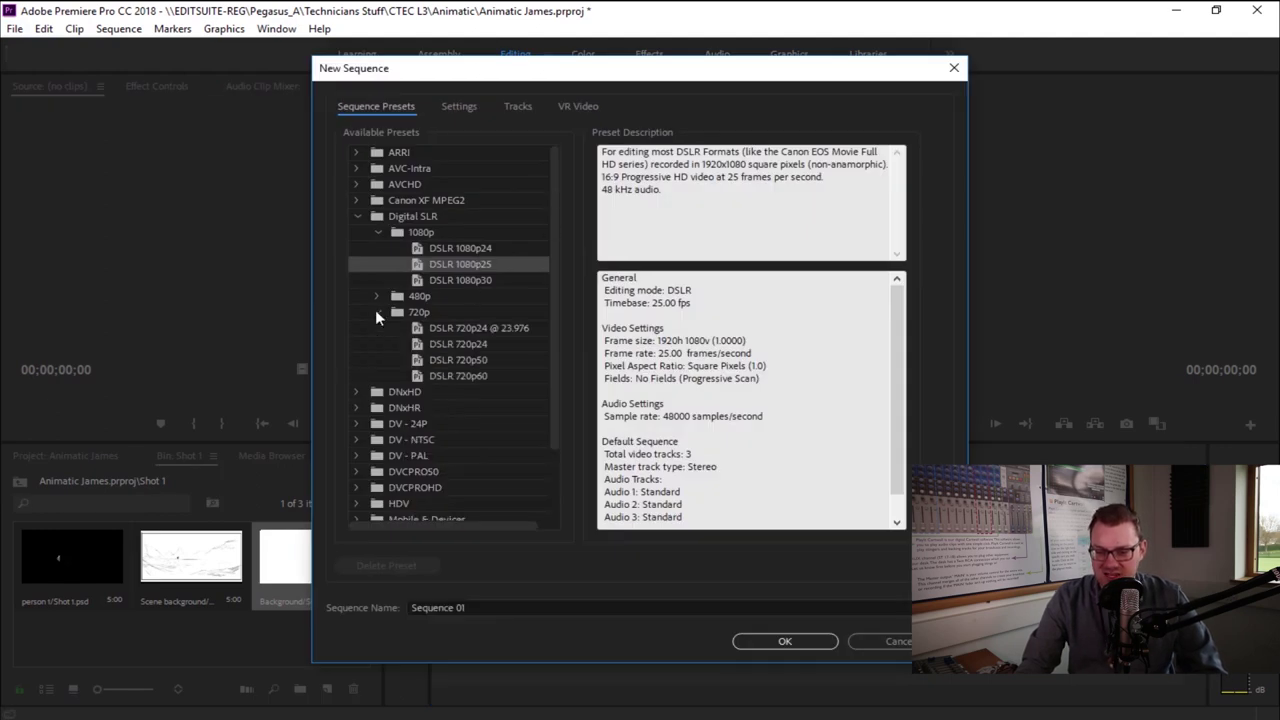
pyautogui.doubleClick(476, 345)
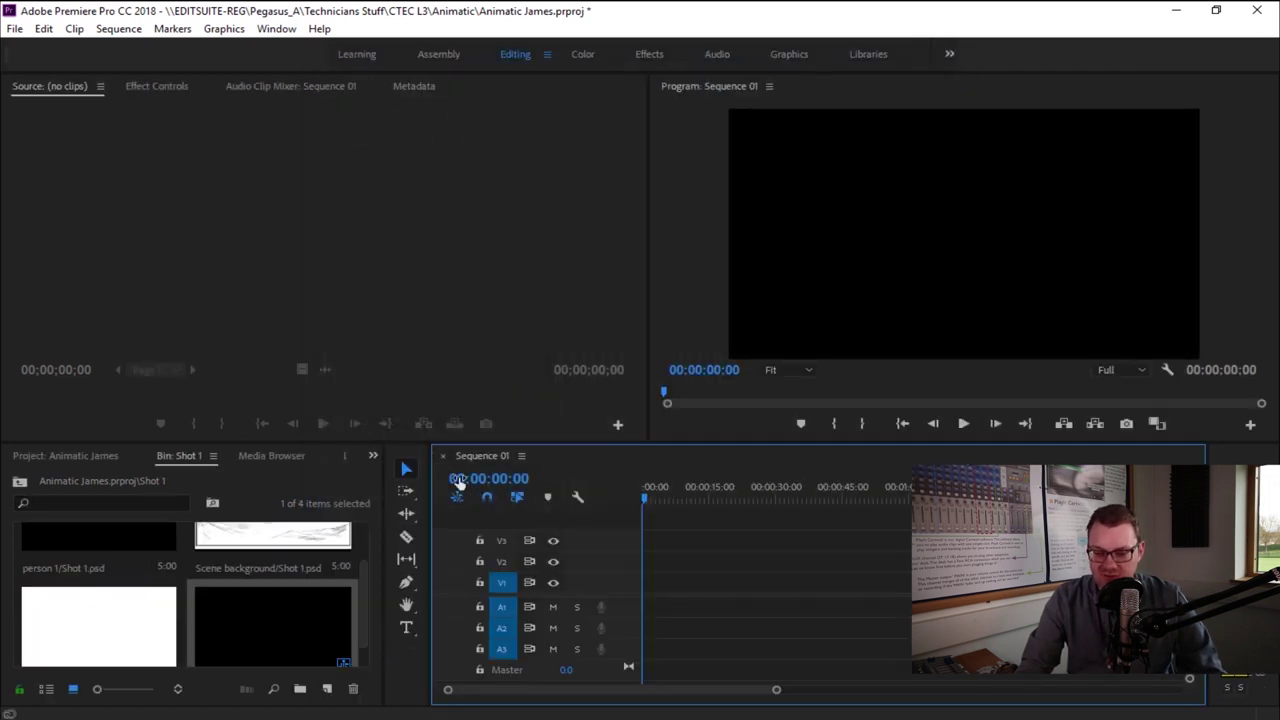
# - Stack Background on V1, Scene background on V2 and person 1 on V3
pyautogui.scroll(2, 257, 604)
pyautogui.scroll(-3, 257, 604)
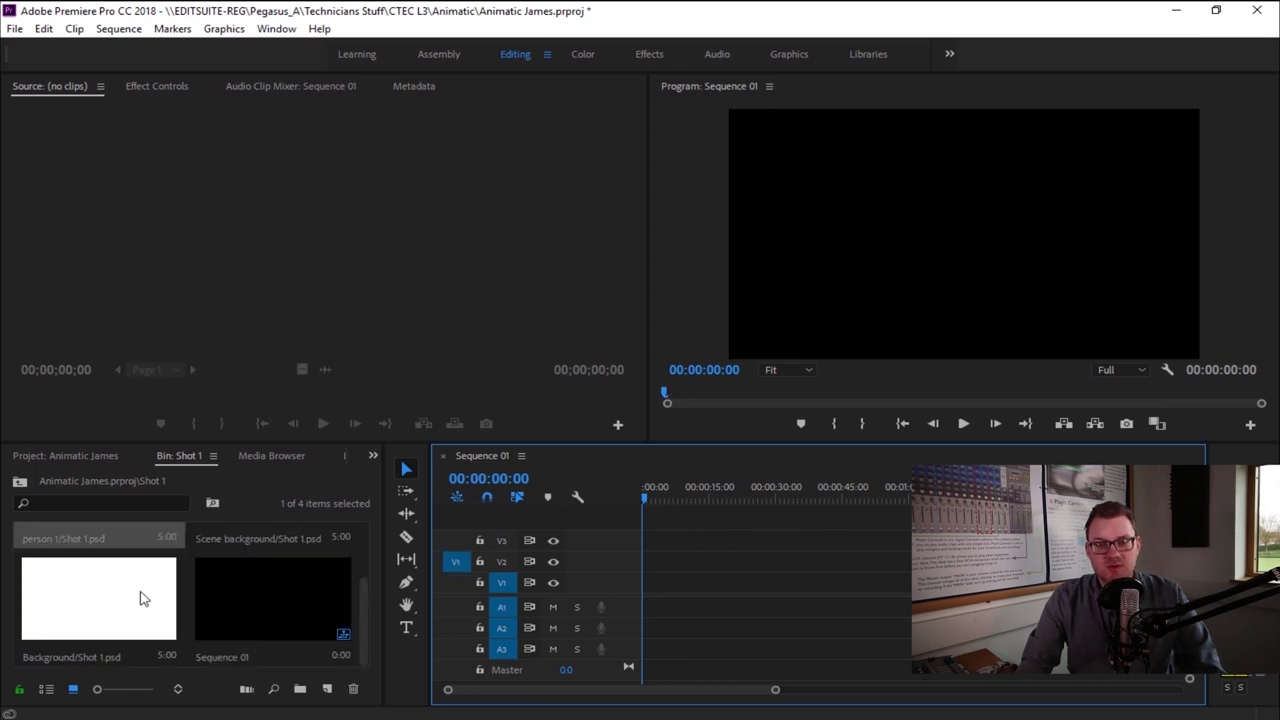
pyautogui.moveTo(127, 611); pyautogui.dragTo(652, 583)
pyautogui.scroll(3, 300, 590)
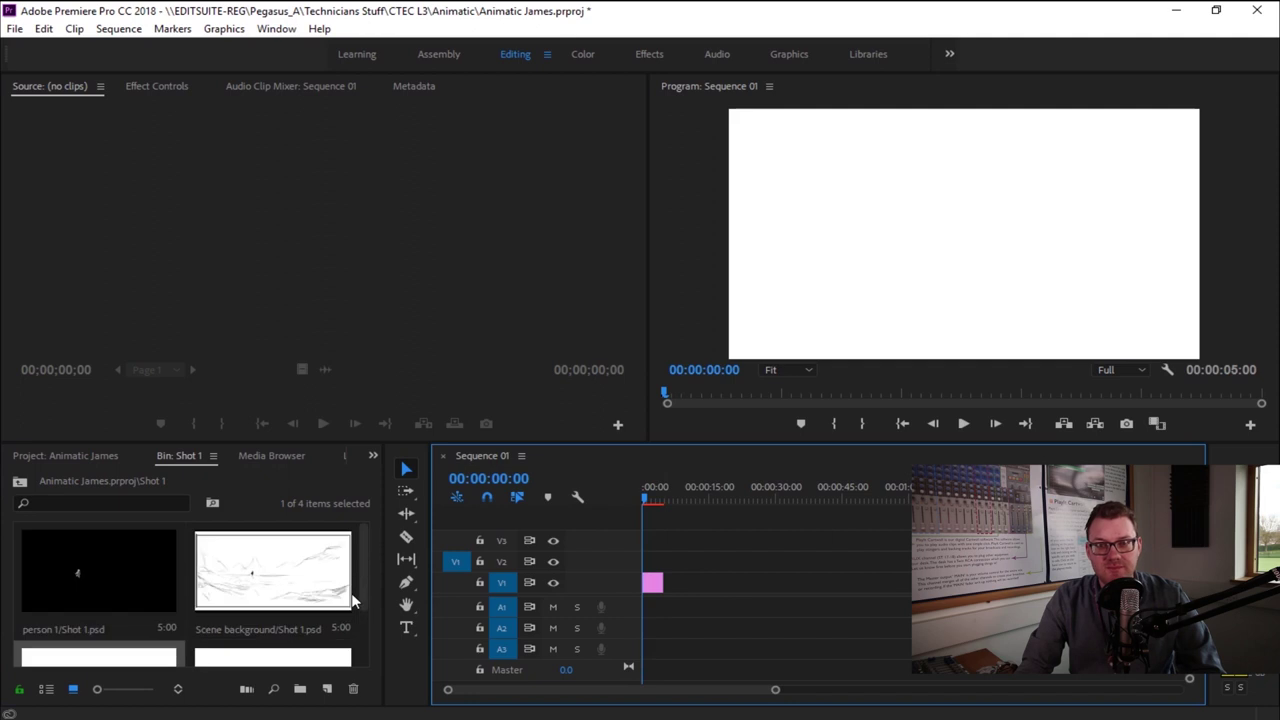
pyautogui.moveTo(388, 563)
pyautogui.mouseDown()
pyautogui.moveTo(652, 548)
pyautogui.moveTo(652, 561)
pyautogui.mouseUp()
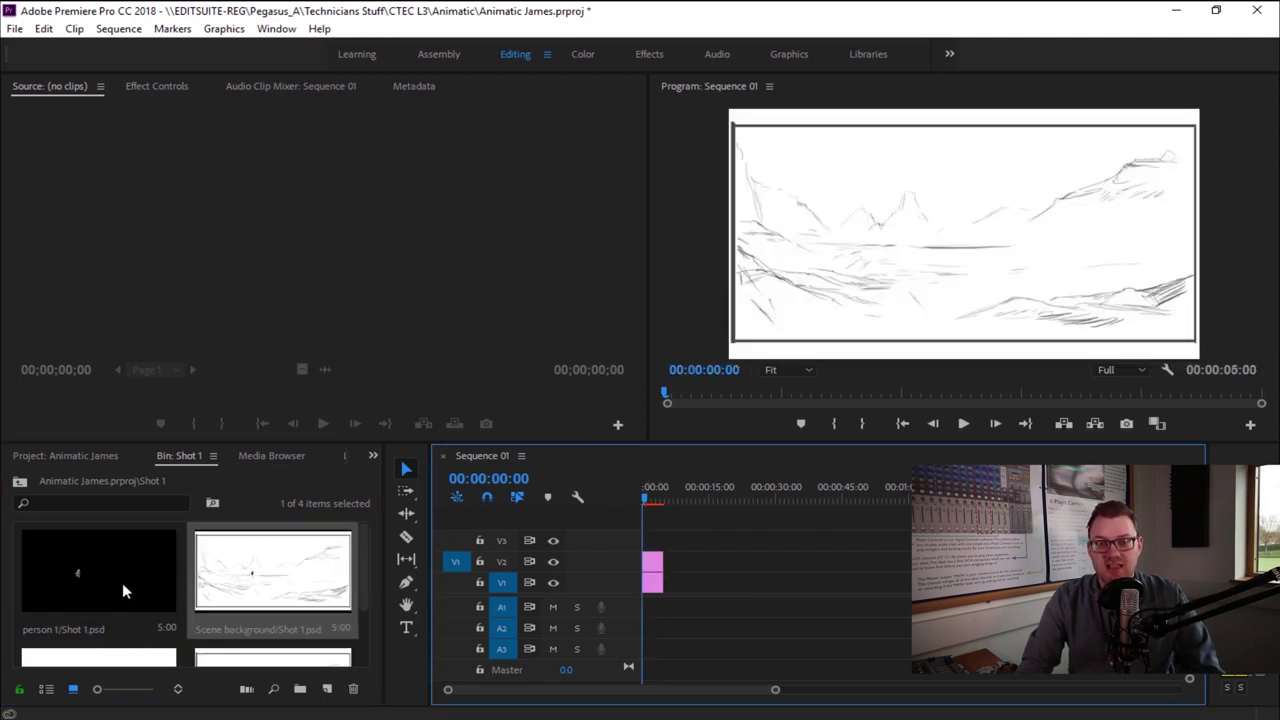
pyautogui.moveTo(121, 591)
pyautogui.mouseDown()
pyautogui.moveTo(660, 520)
pyautogui.moveTo(655, 545)
pyautogui.mouseUp()
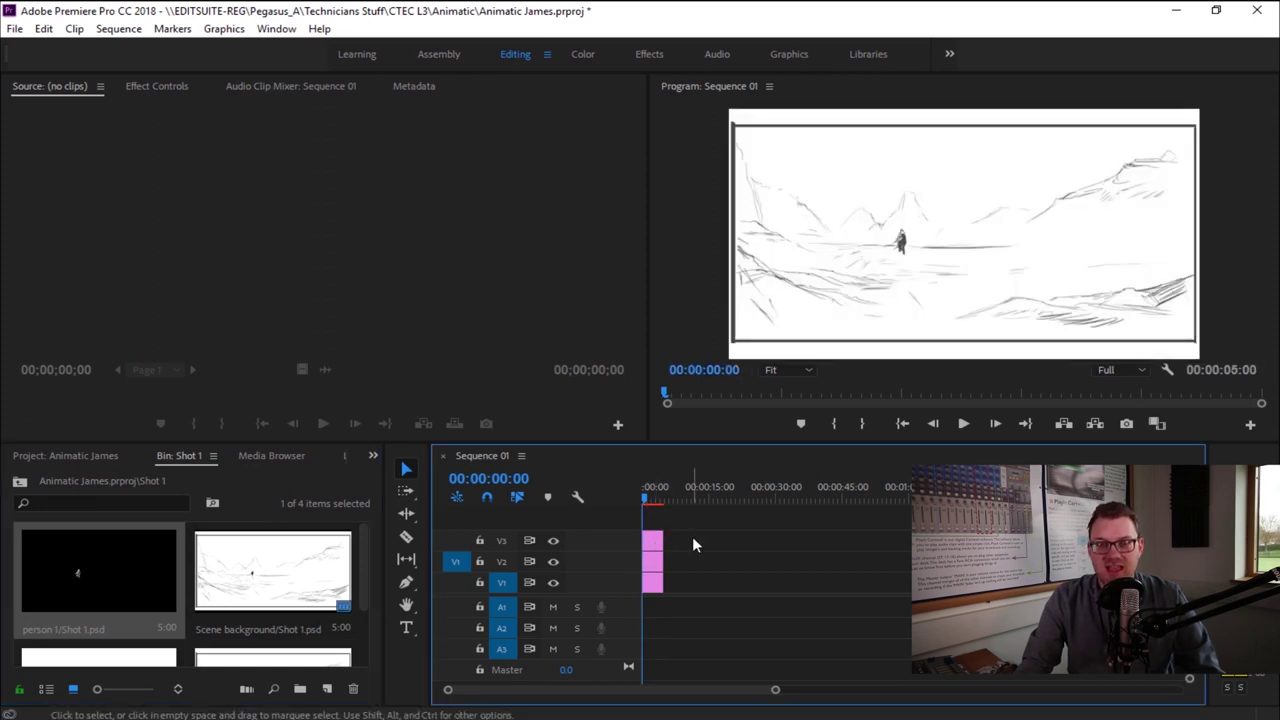
# - Preview the sequence from the start and enlarge the V3 person 1 track
pyautogui.press('space')
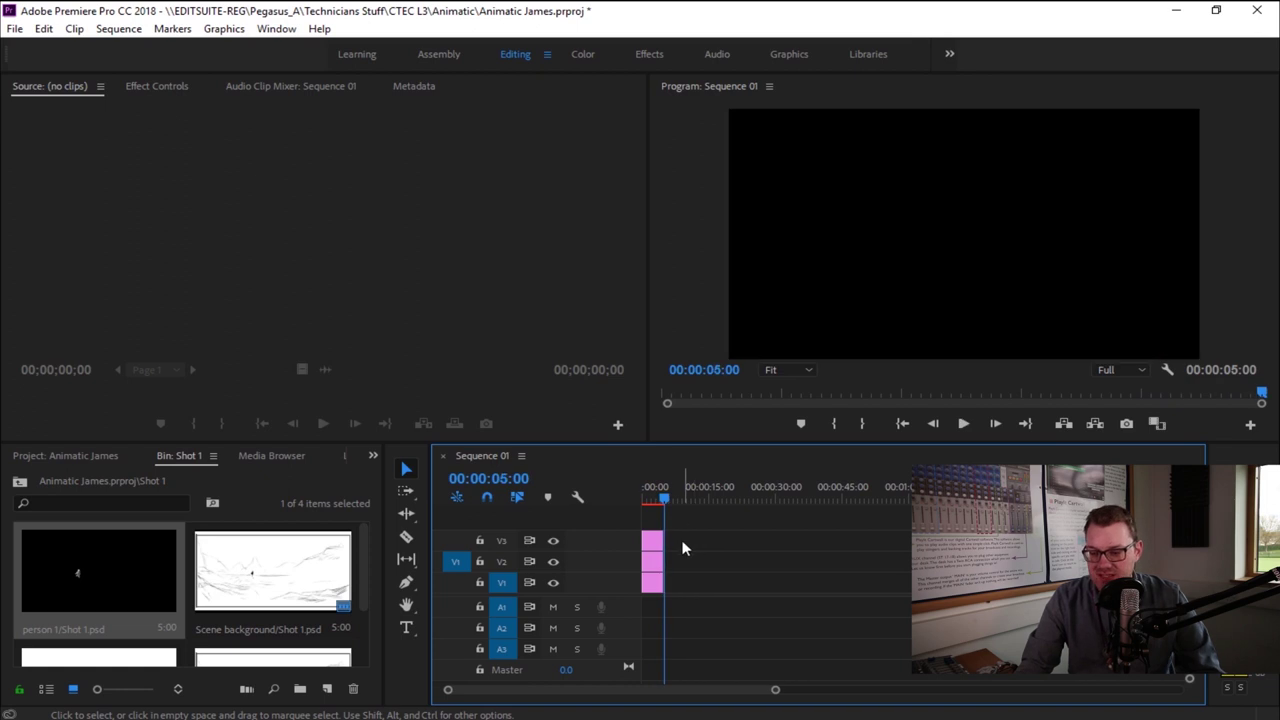
pyautogui.moveTo(664, 497); pyautogui.dragTo(628, 497)
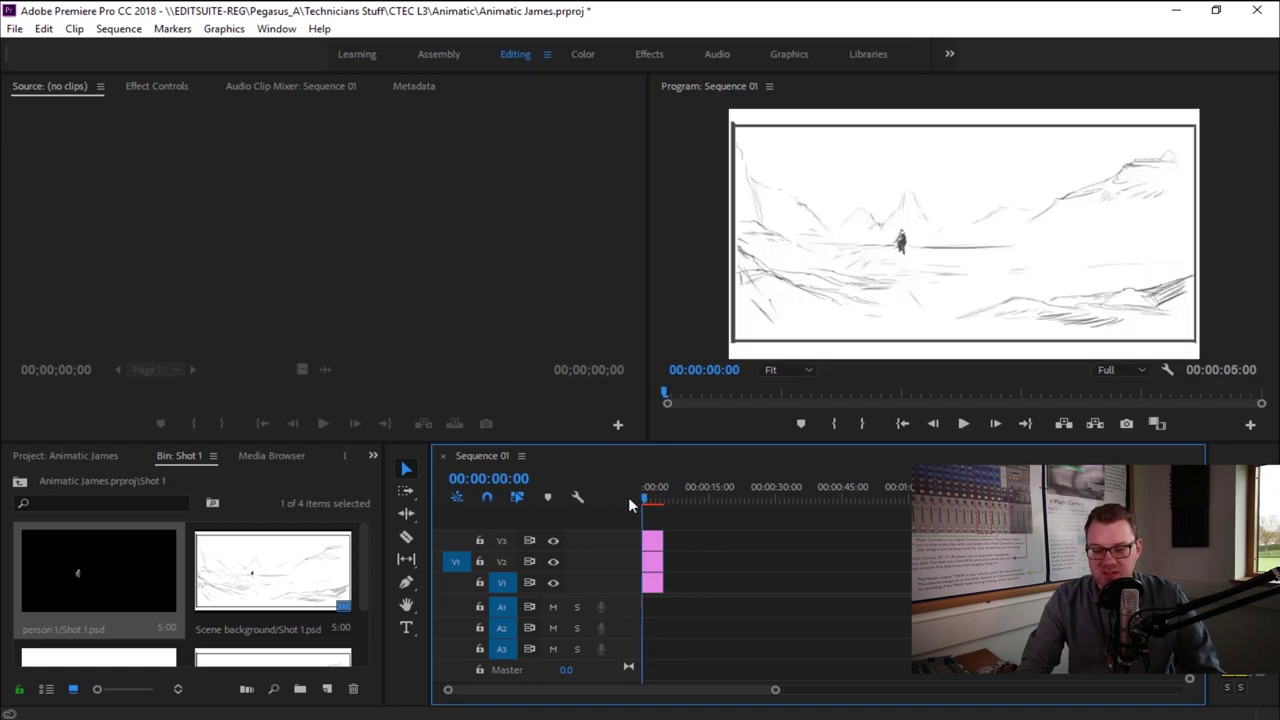
pyautogui.click(655, 545)
pyautogui.moveTo(599, 533); pyautogui.dragTo(600, 515)
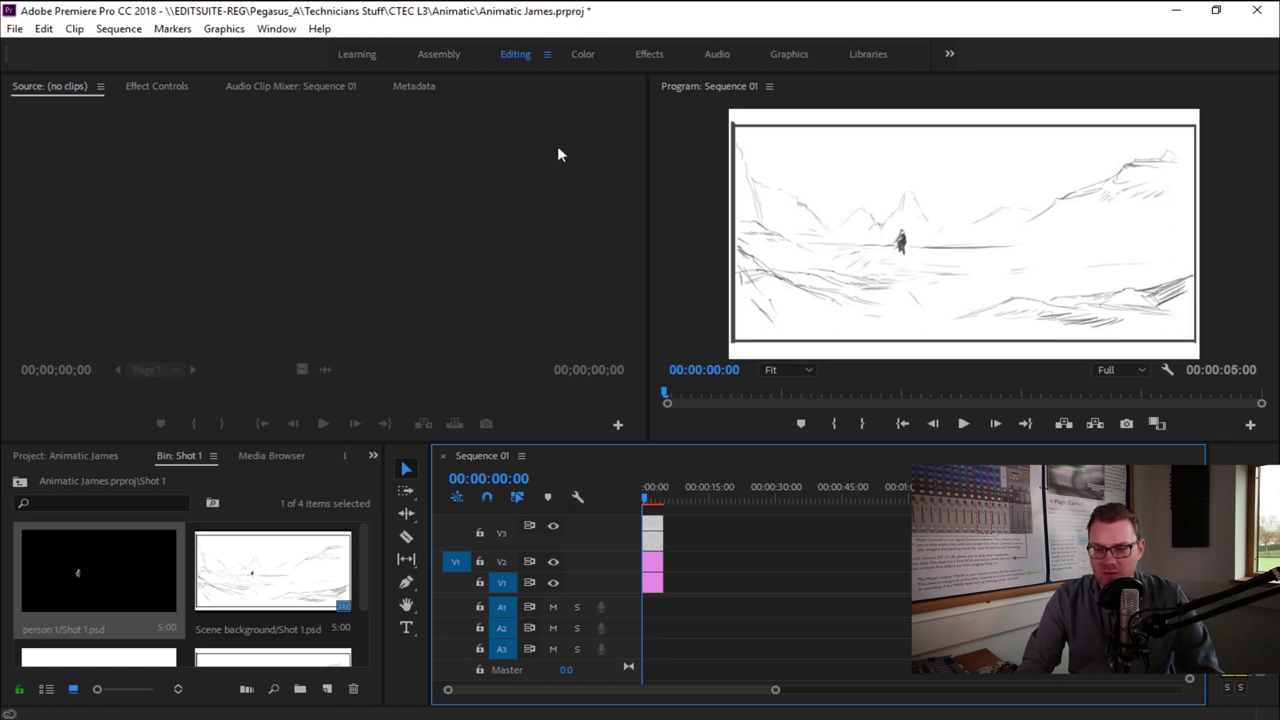
# - Set Position and Scale keyframes at 00:00:00:00 for person 1, then move to the clip's end
pyautogui.click(166, 86)
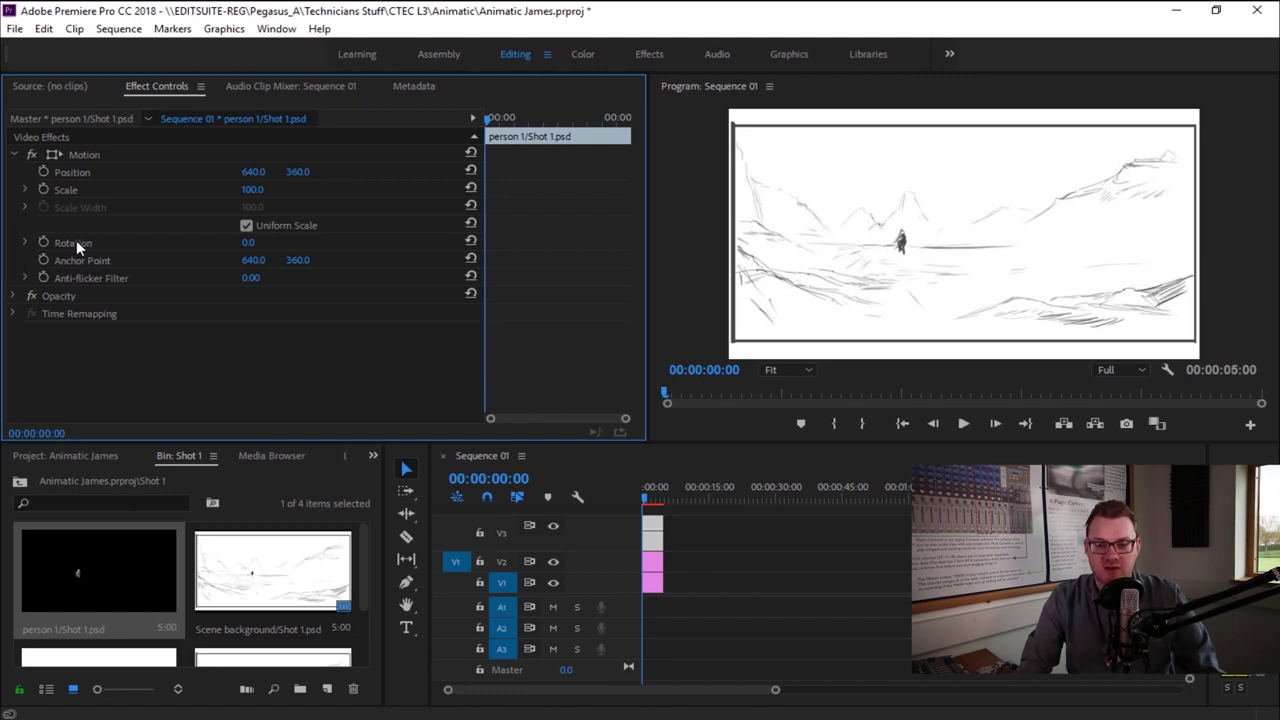
pyautogui.click(43, 172)
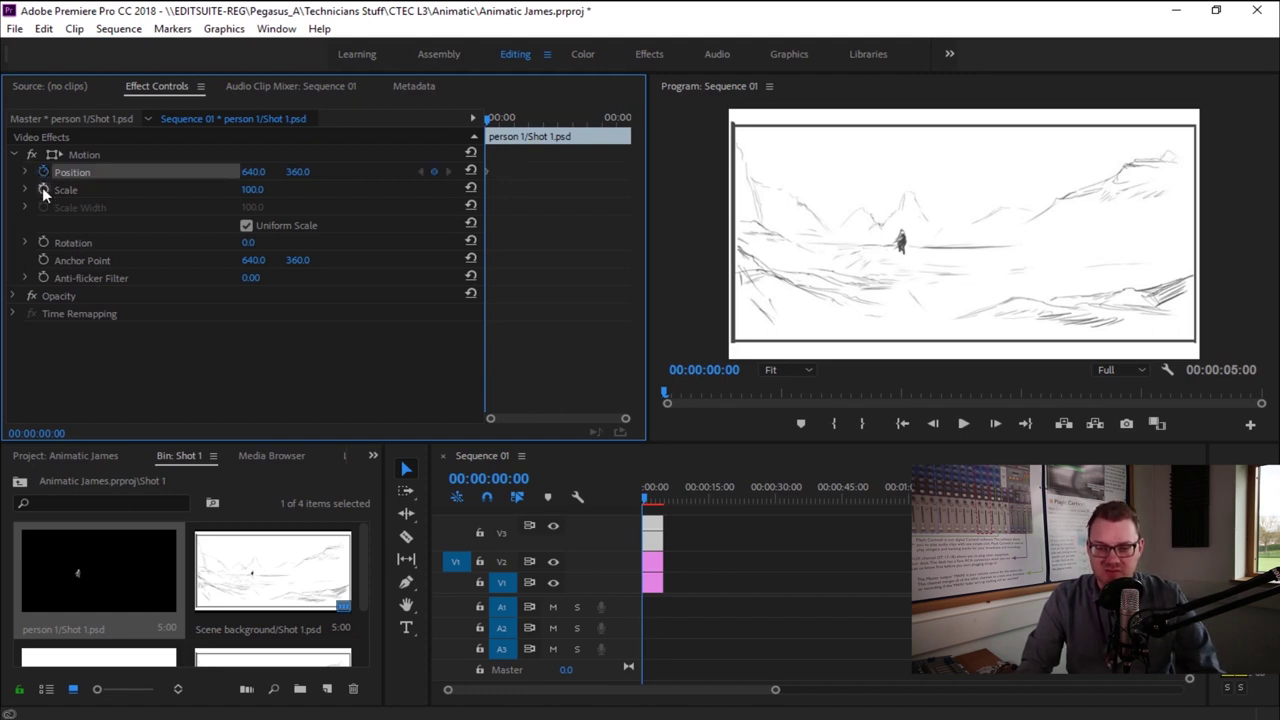
pyautogui.click(43, 189)
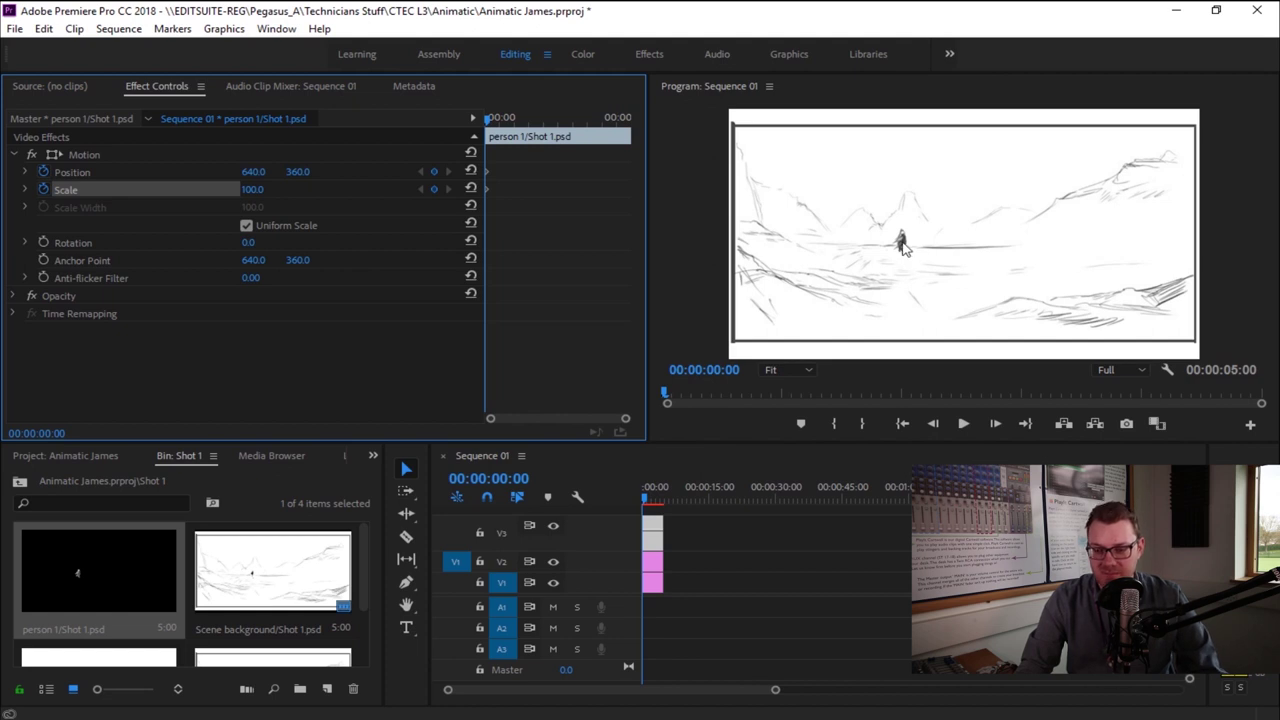
pyautogui.moveTo(647, 503)
pyautogui.mouseDown()
pyautogui.moveTo(676, 503)
pyautogui.moveTo(653, 503)
pyautogui.mouseUp()
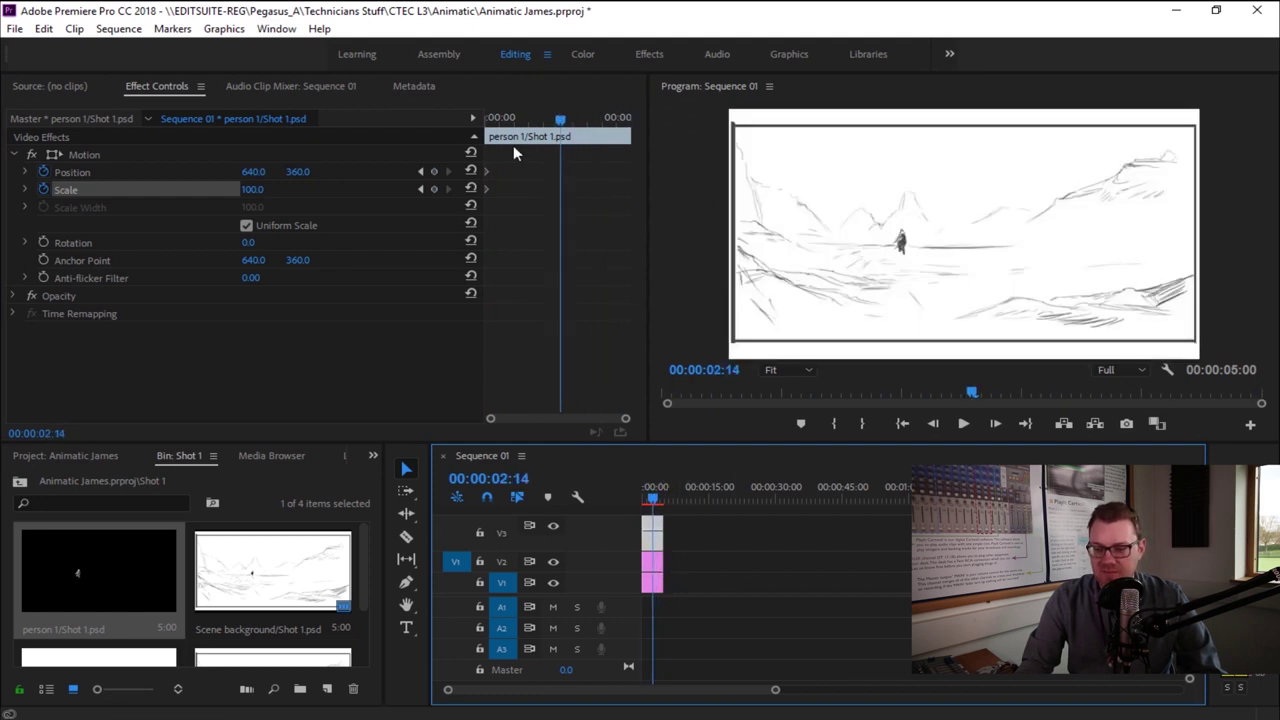
pyautogui.moveTo(562, 120); pyautogui.dragTo(628, 125)
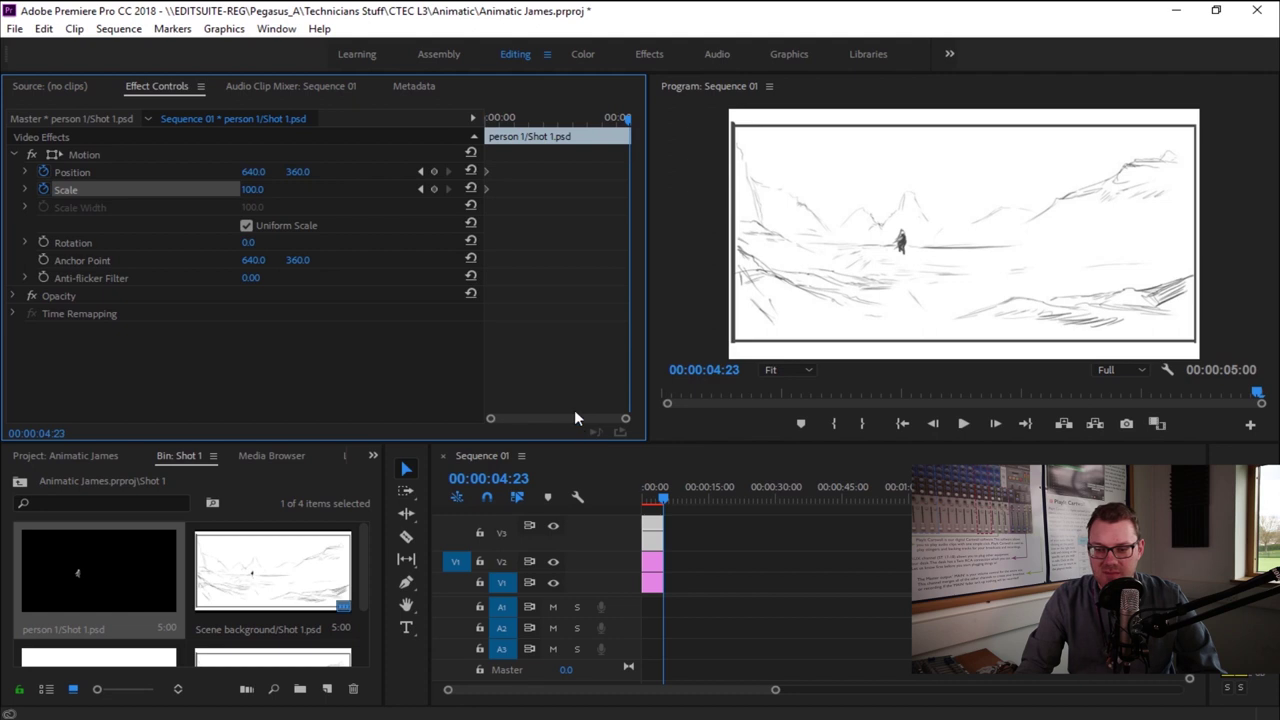
# - At the last frame, set person 1 Scale to 191 and Position to 1041, 401
pyautogui.click(252, 190)
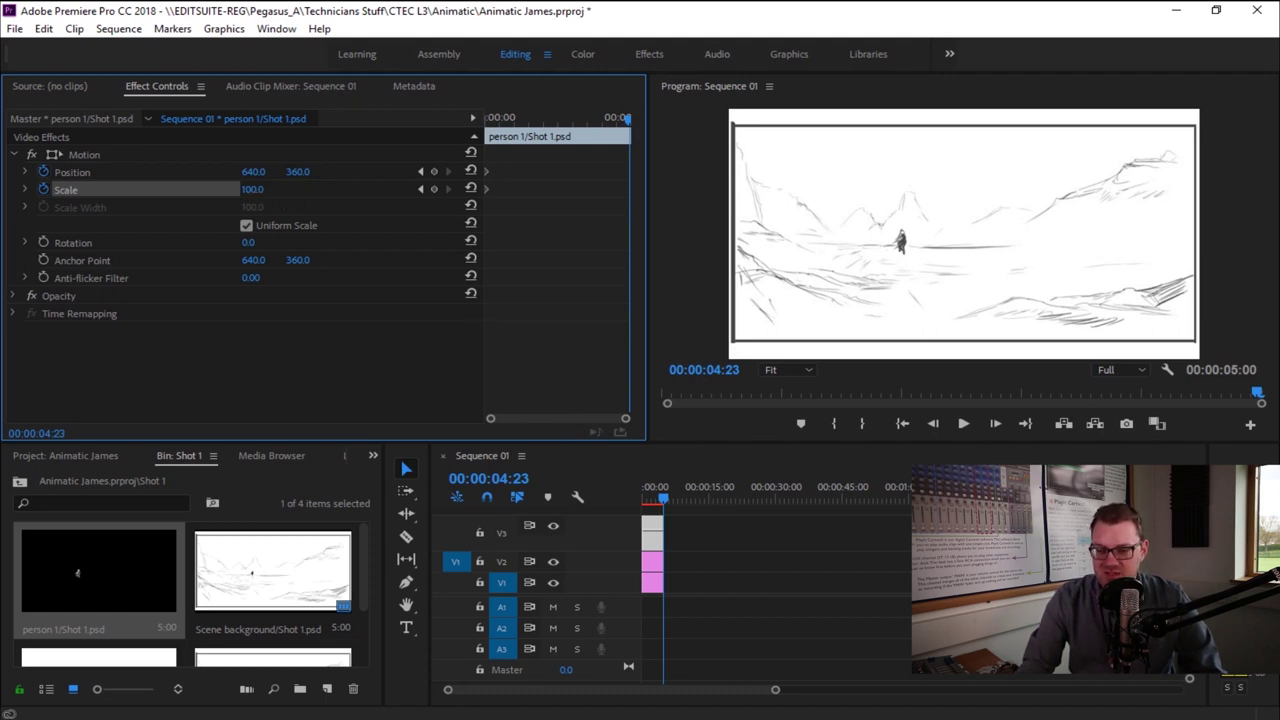
pyautogui.press('Up')
pyautogui.press('Up')
pyautogui.press('Up')
pyautogui.press('Up')
pyautogui.press('Up')
pyautogui.press('Up')
pyautogui.press('Up')
pyautogui.press('Up')
pyautogui.press('Up')
pyautogui.press('Up')
pyautogui.press('Up')
pyautogui.press('Up')
pyautogui.press('Up')
pyautogui.press('Up')
pyautogui.press('Up')
pyautogui.press('Up')
pyautogui.press('Up')
pyautogui.press('Up')
pyautogui.press('Up')
pyautogui.press('Up')
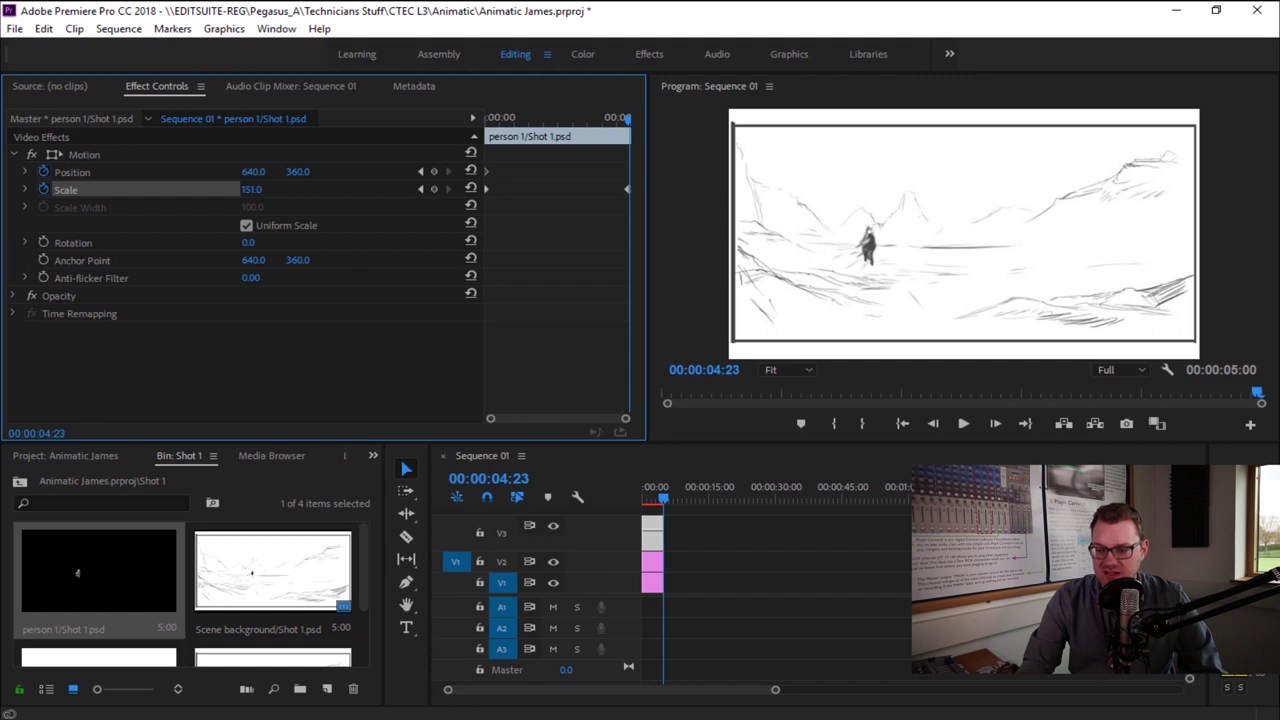
pyautogui.press('Up')
pyautogui.press('Up')
pyautogui.press('Up')
pyautogui.press('Up')
pyautogui.press('Up')
pyautogui.press('Up')
pyautogui.press('Up')
pyautogui.press('Up')
pyautogui.press('Up')
pyautogui.press('Up')
pyautogui.press('Up')
pyautogui.press('Up')
pyautogui.press('Up')
pyautogui.press('Up')
pyautogui.press('Up')
pyautogui.press('Up')
pyautogui.press('Up')
pyautogui.press('Up')
pyautogui.press('Up')
pyautogui.press('Up')
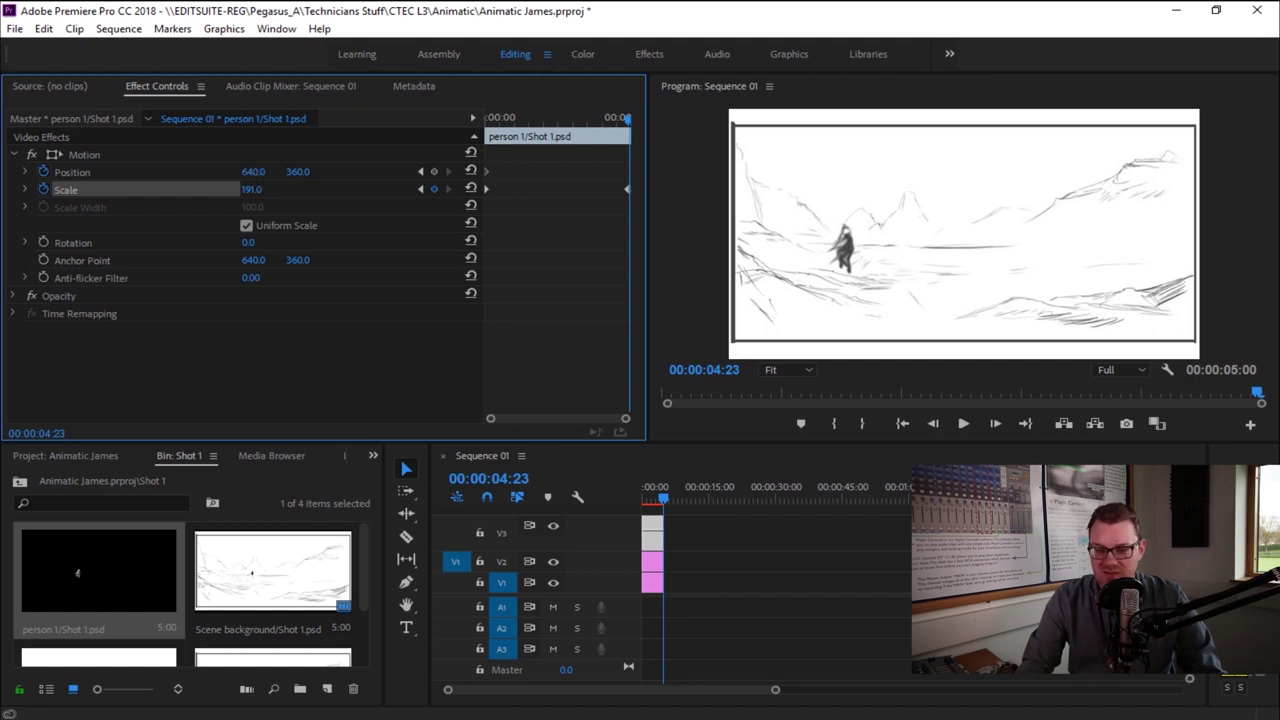
pyautogui.moveTo(253, 171); pyautogui.dragTo(639, 171)
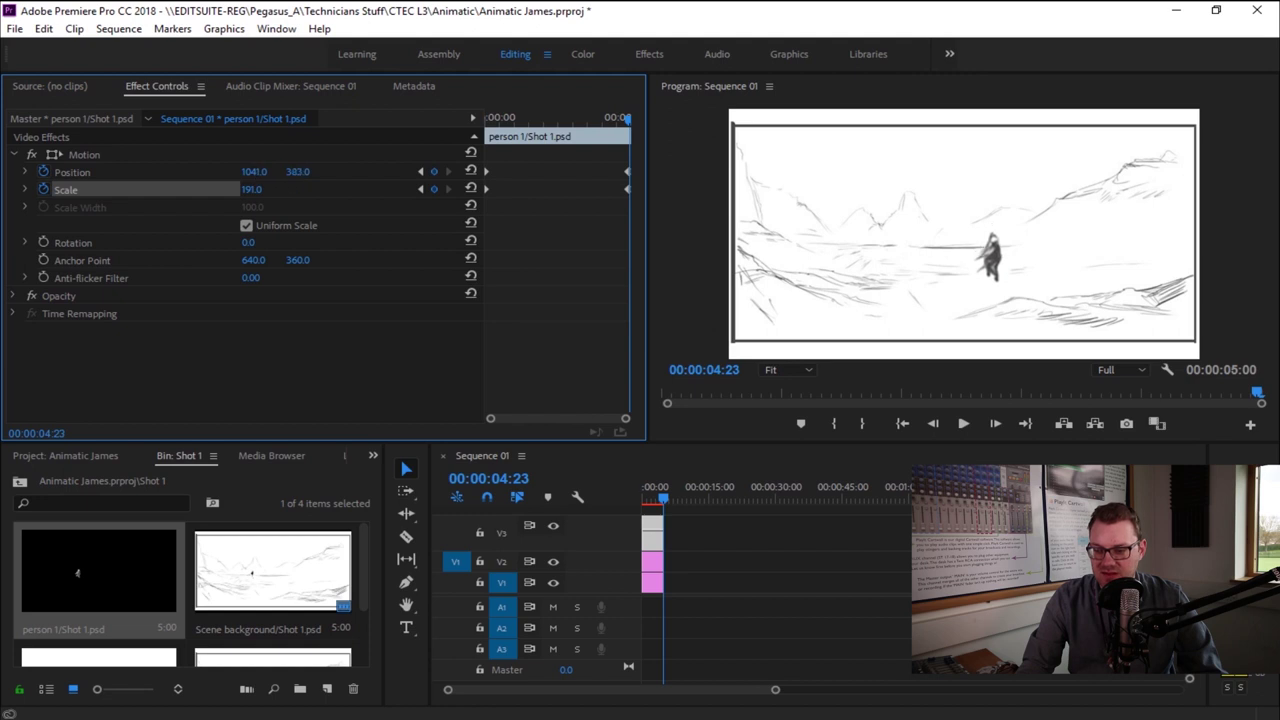
pyautogui.moveTo(297, 171); pyautogui.dragTo(311, 171)
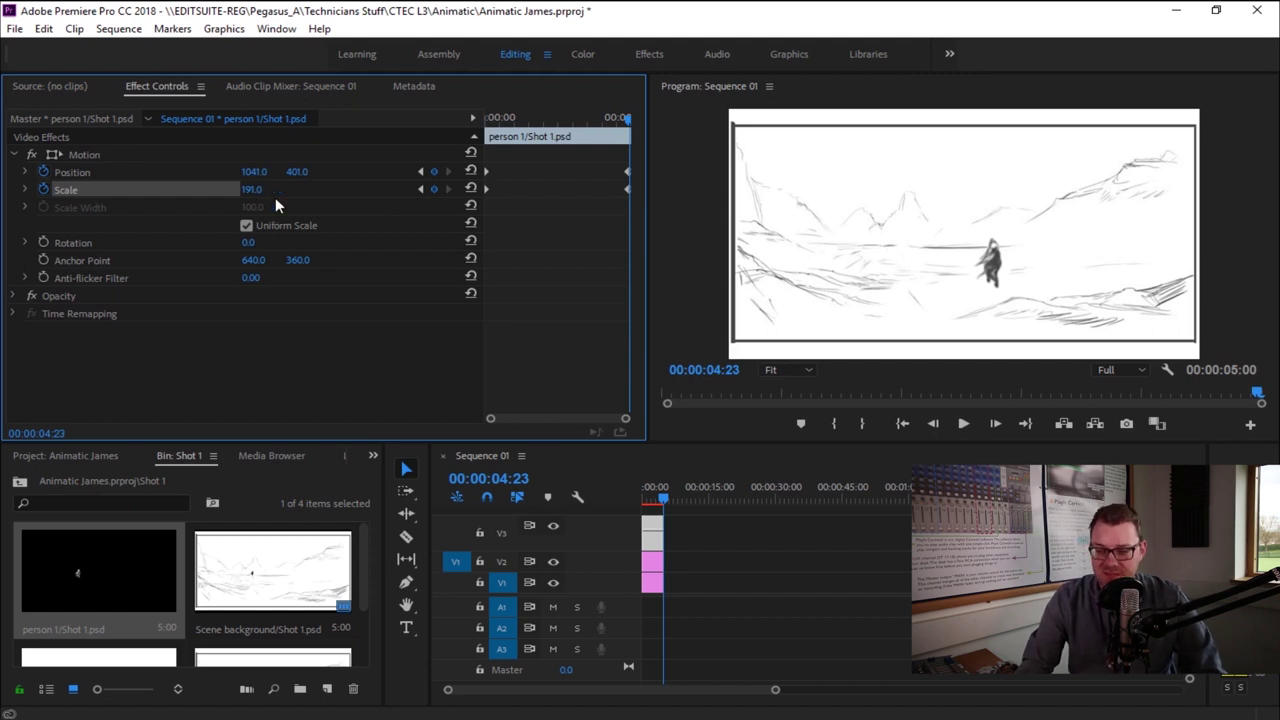
# - Play back the person's grow-and-move animation, then save the project with Ctrl+S
pyautogui.moveTo(660, 497); pyautogui.dragTo(643, 502)
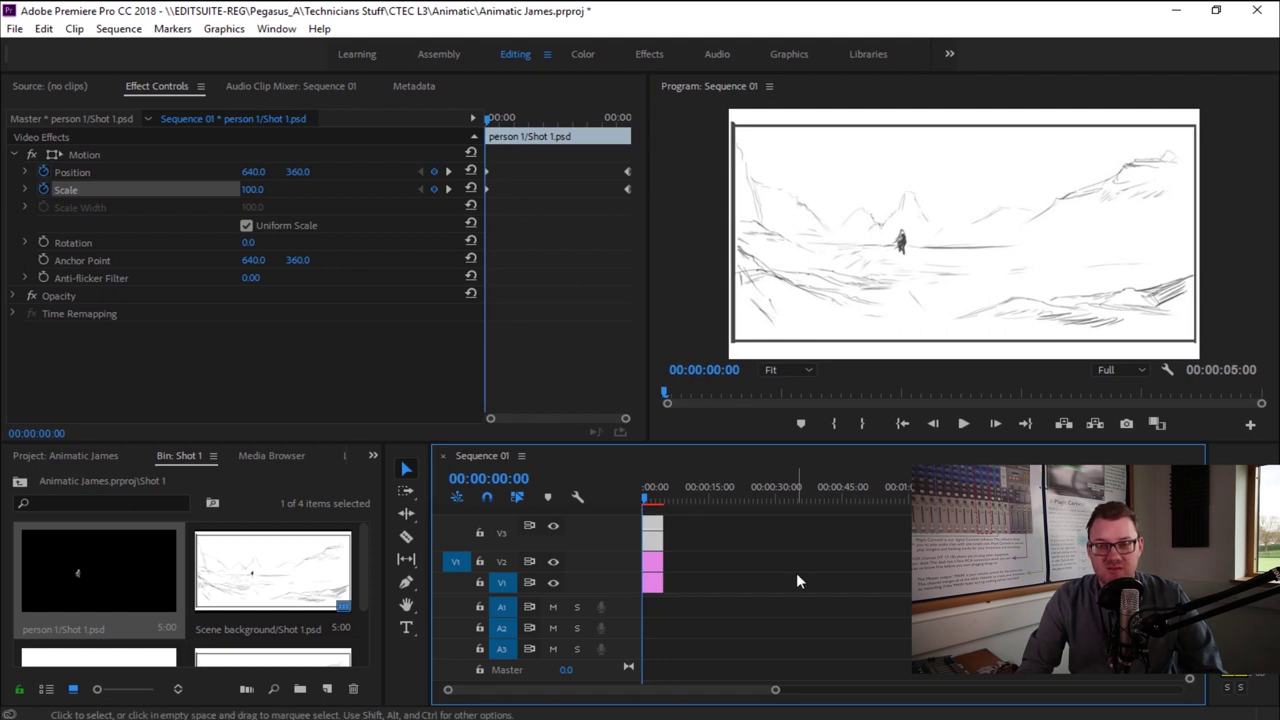
pyautogui.press('space')
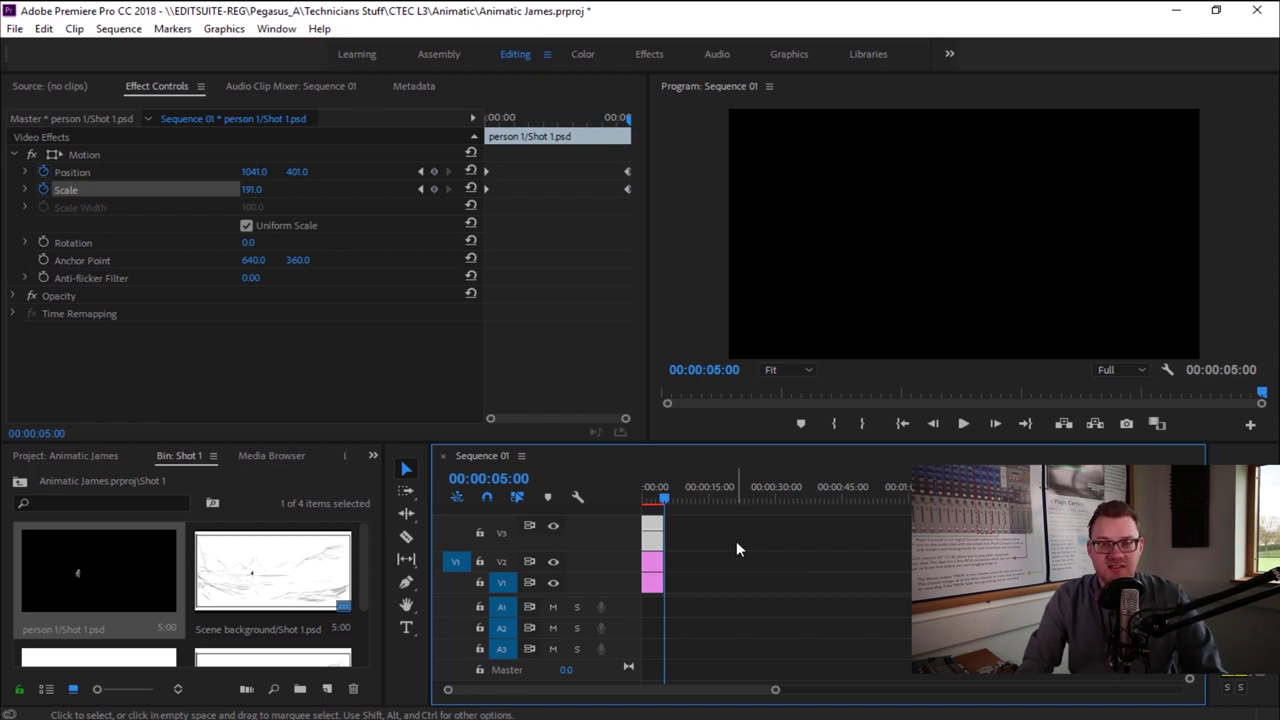
pyautogui.hotkey('ctrl', 's')
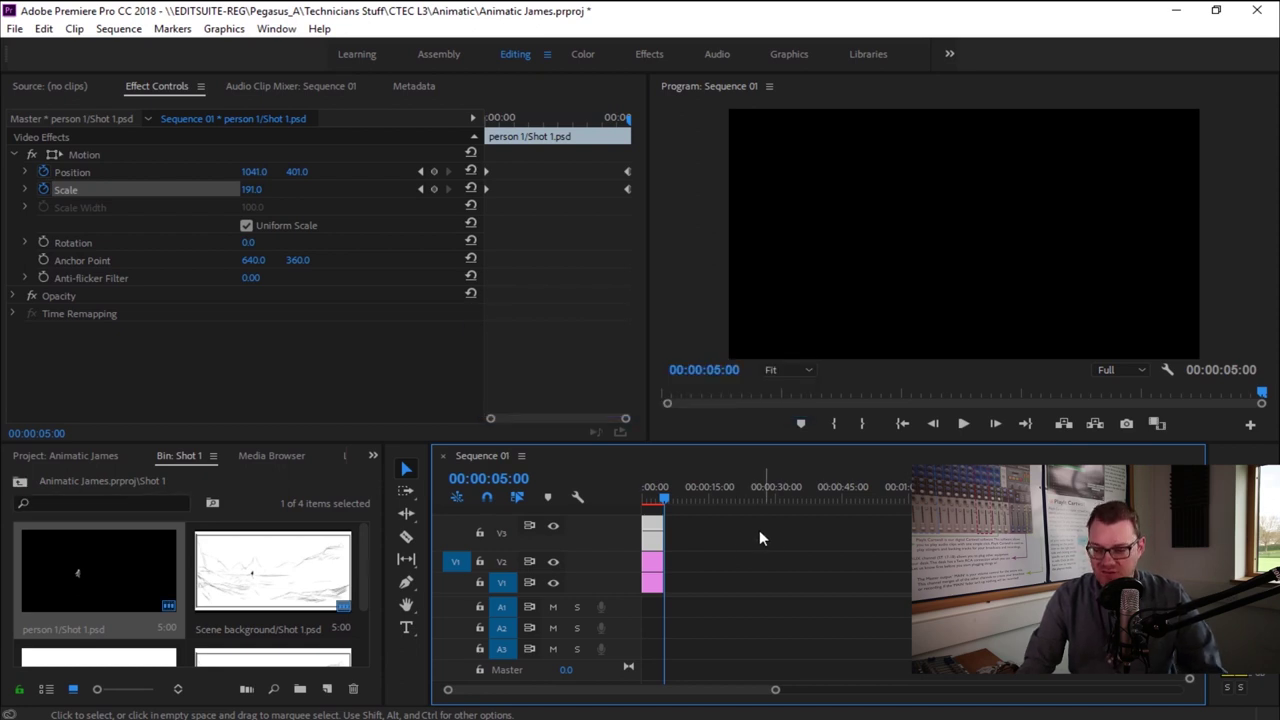
# - Zoom into the timeline, test-trim the Background and Scene background ends, then scrub to 00:00:02:19
pyautogui.scroll(4, 690, 538)
pyautogui.moveTo(594, 690); pyautogui.dragTo(546, 690)
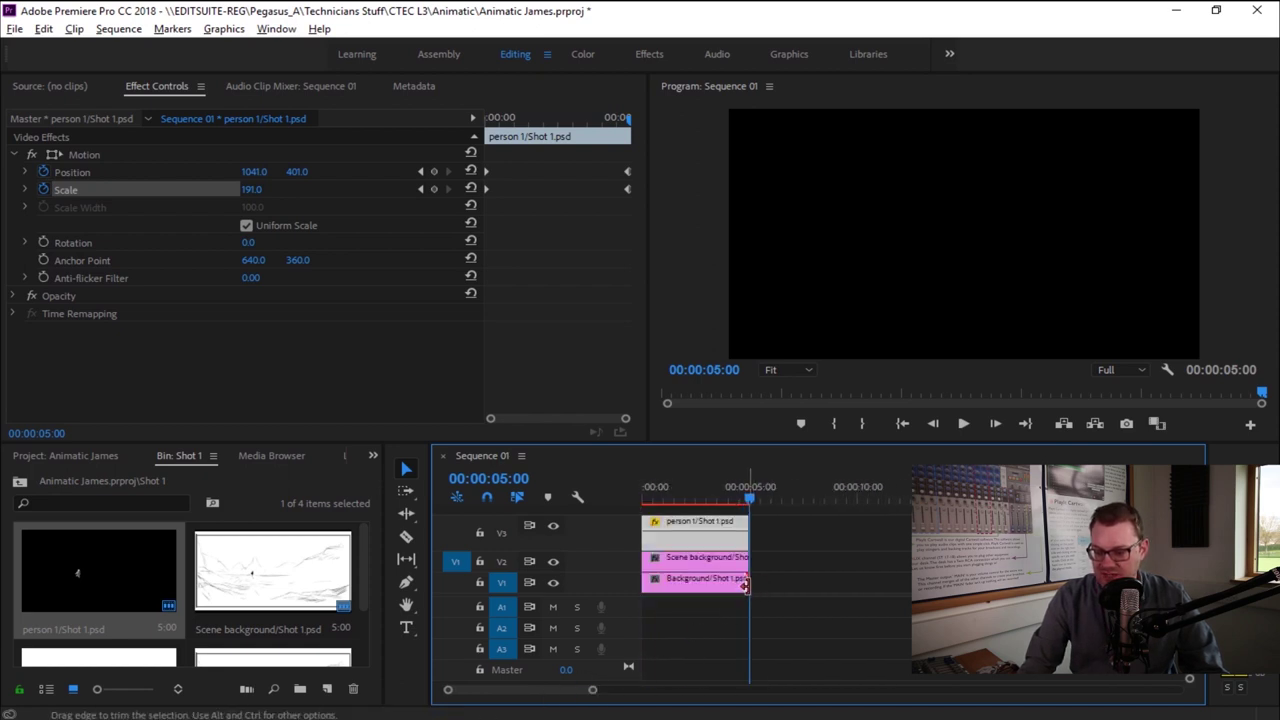
pyautogui.moveTo(745, 585)
pyautogui.mouseDown()
pyautogui.moveTo(866, 582)
pyautogui.moveTo(700, 598)
pyautogui.moveTo(750, 588)
pyautogui.mouseUp()
pyautogui.click(743, 562)
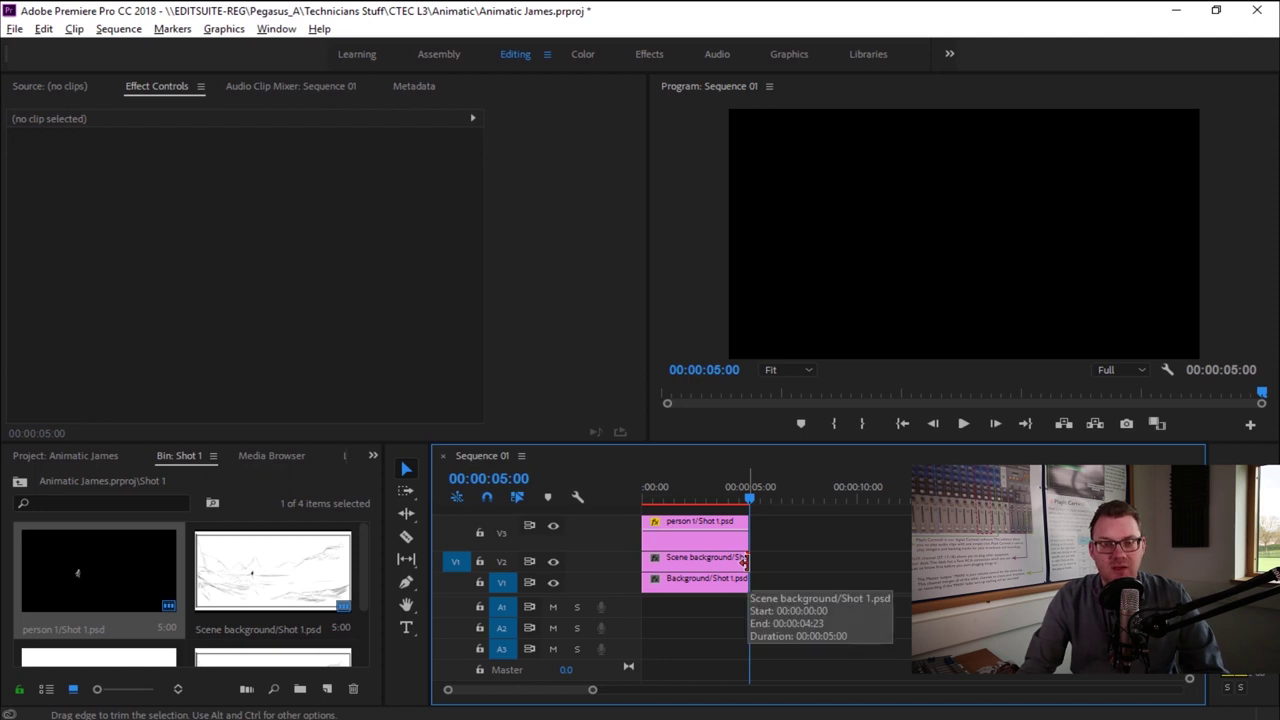
pyautogui.moveTo(743, 562)
pyautogui.mouseDown()
pyautogui.moveTo(700, 562)
pyautogui.moveTo(891, 551)
pyautogui.moveTo(750, 560)
pyautogui.mouseUp()
pyautogui.moveTo(743, 502); pyautogui.dragTo(701, 500)
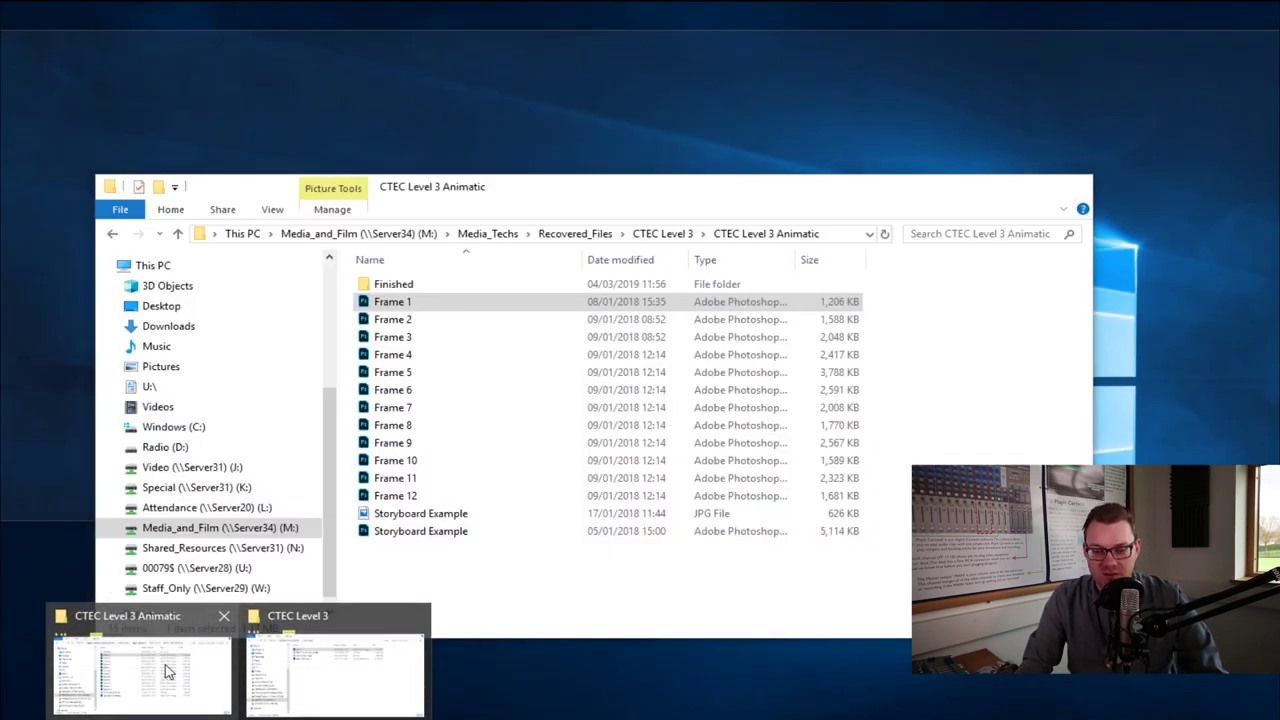
# - Open the Finished folder in CTEC Level 3 Animatic and play the Final Animatic Example video
pyautogui.click(168, 672)
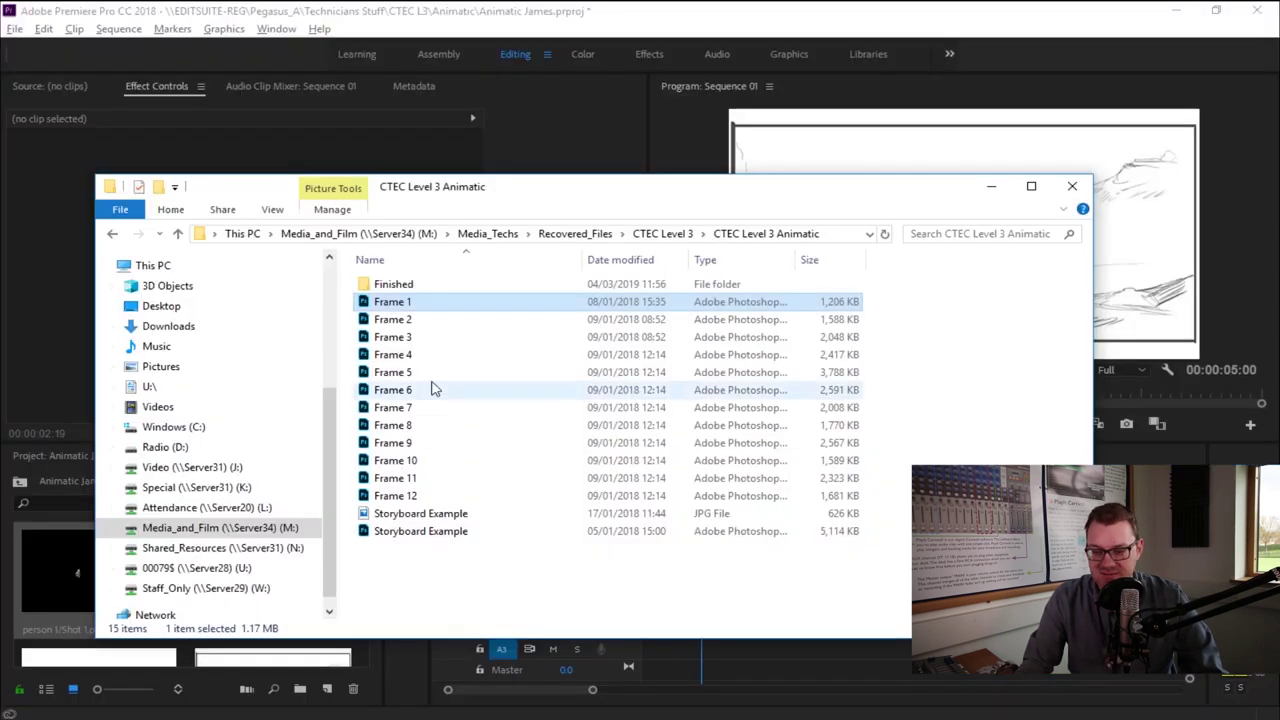
pyautogui.doubleClick(405, 284)
pyautogui.click(436, 286)
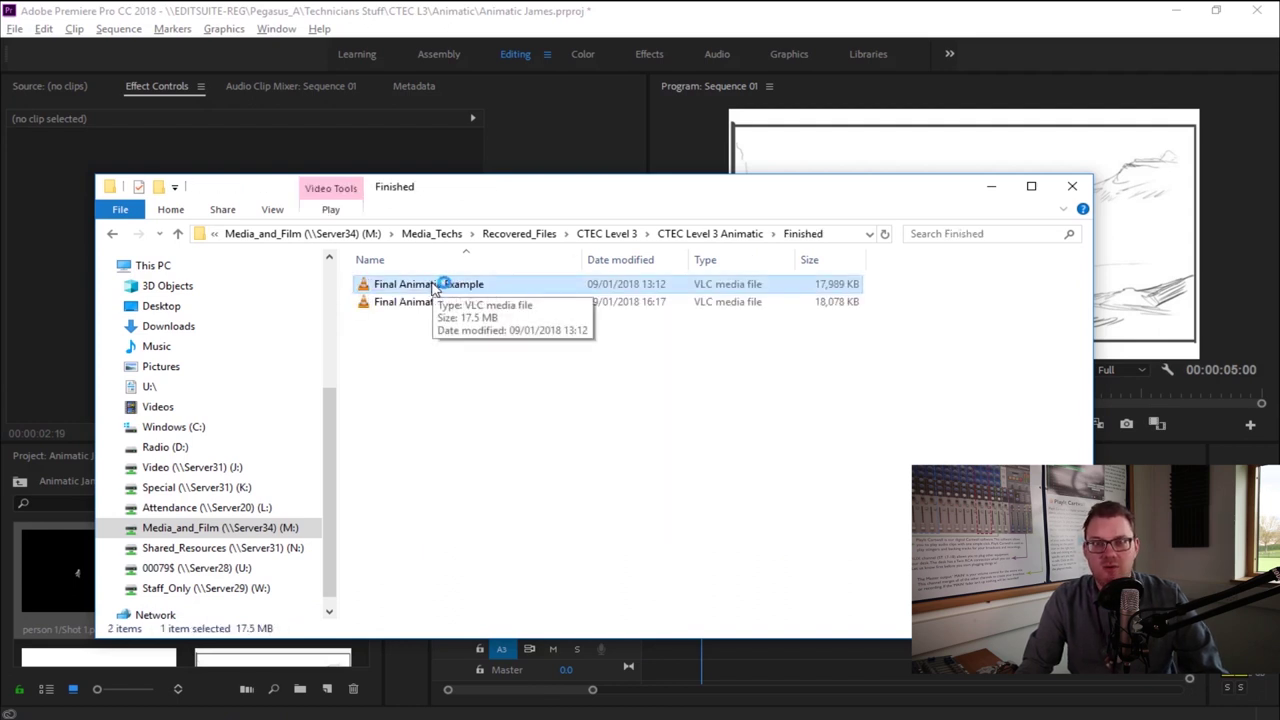
pyautogui.doubleClick(436, 286)
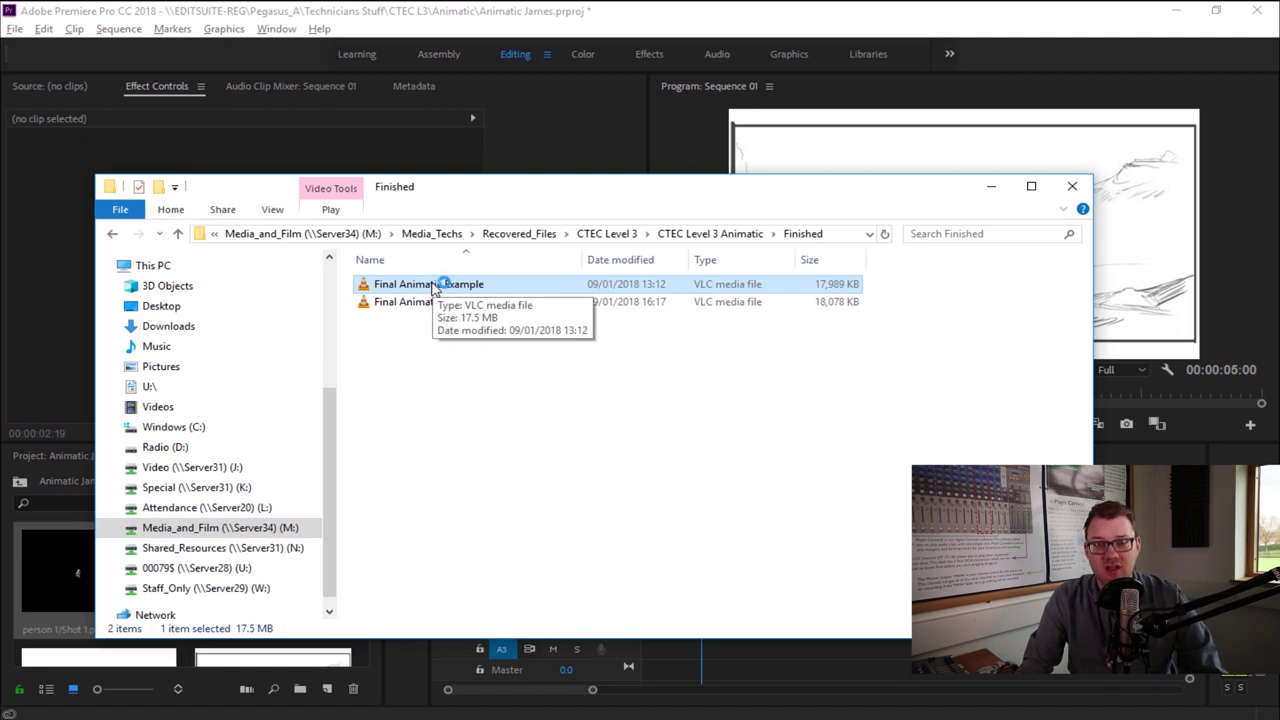